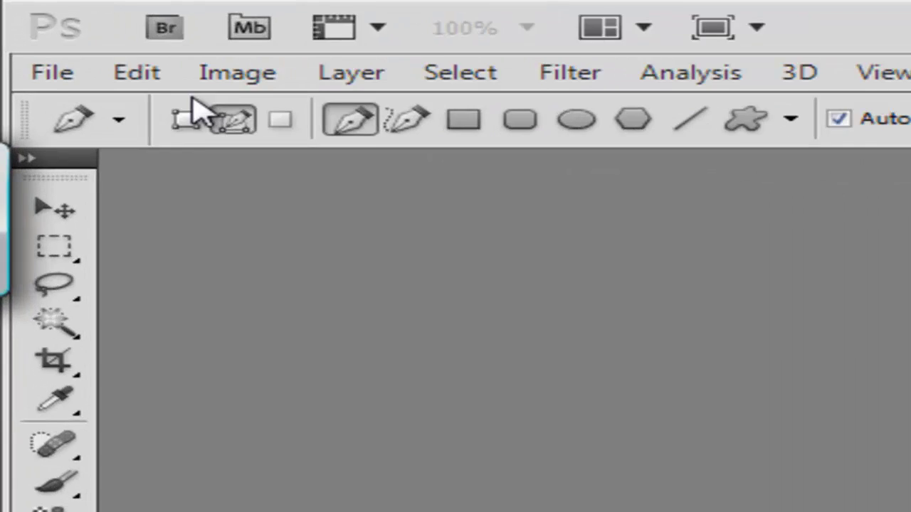
- Create a new white RGB document named ProductionCover, 1000 by 1000 pixels at 300 pixels/inch
{"action": "left_click", "coordinate": [82, 101]}
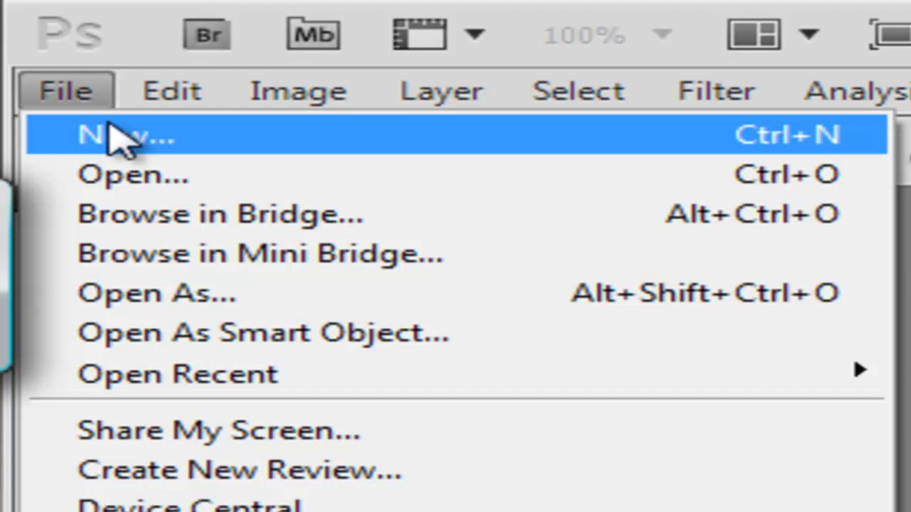
{"action": "left_click", "coordinate": [121, 137]}
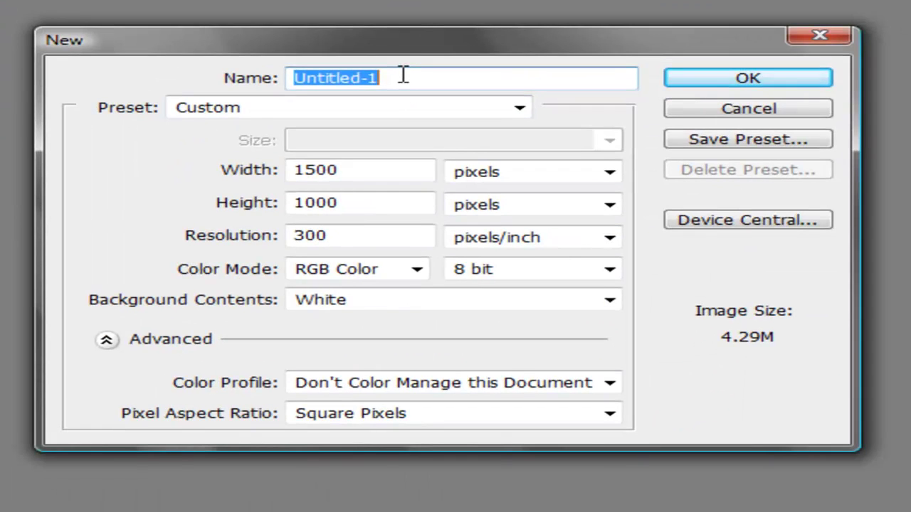
{"action": "type", "text": "ProductionCover"}
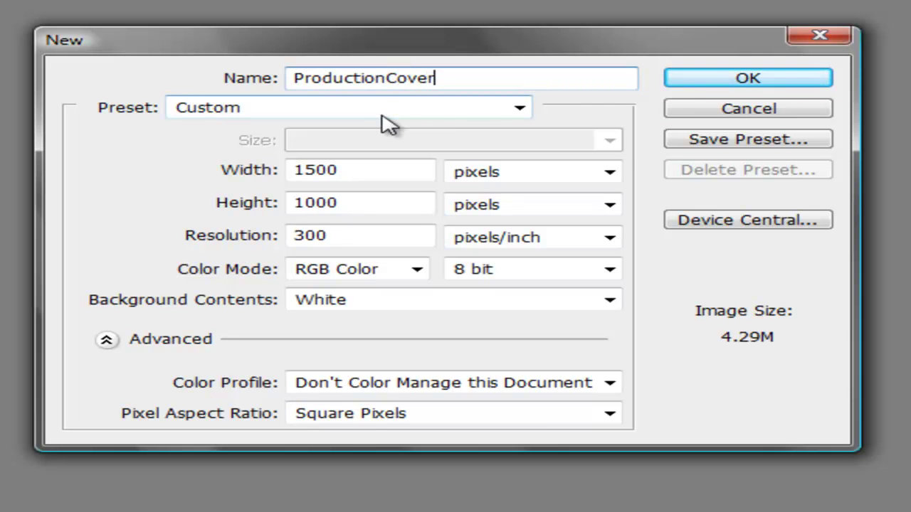
{"action": "double_click", "coordinate": [358, 169]}
{"action": "type", "text": "1000"}
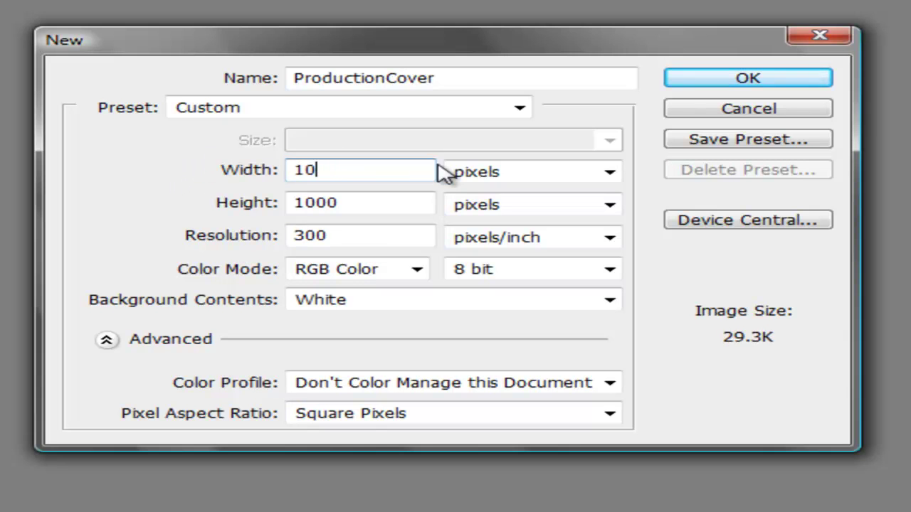
{"action": "left_click", "coordinate": [378, 201]}
{"action": "left_click", "coordinate": [598, 176]}
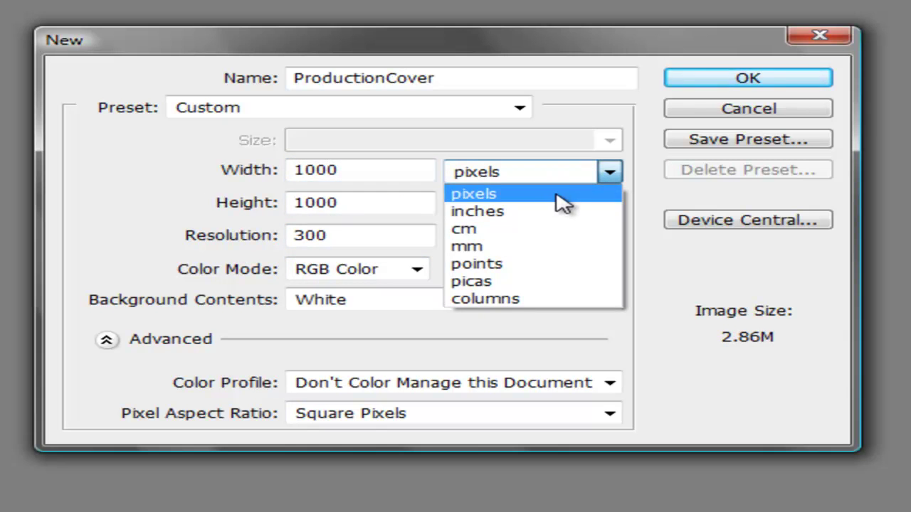
{"action": "left_click", "coordinate": [557, 195]}
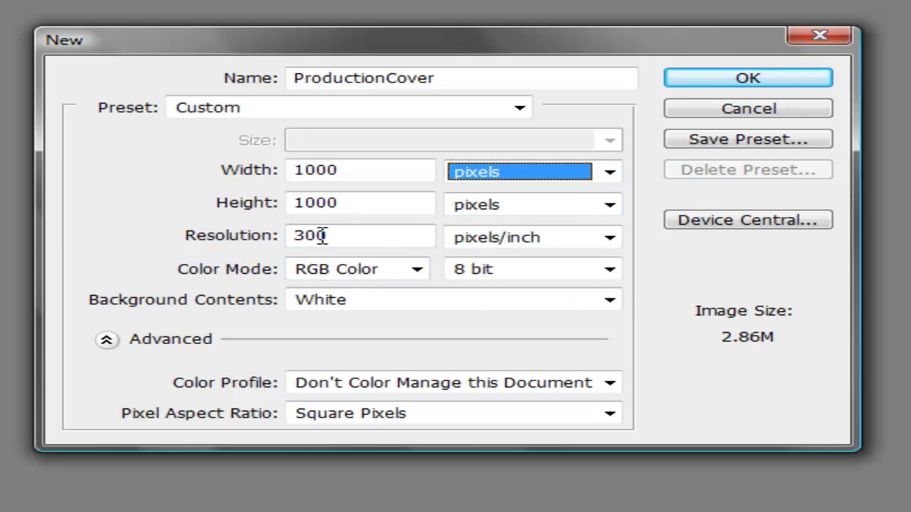
{"action": "left_click_drag", "start_coordinate": [354, 236], "coordinate": [210, 236]}
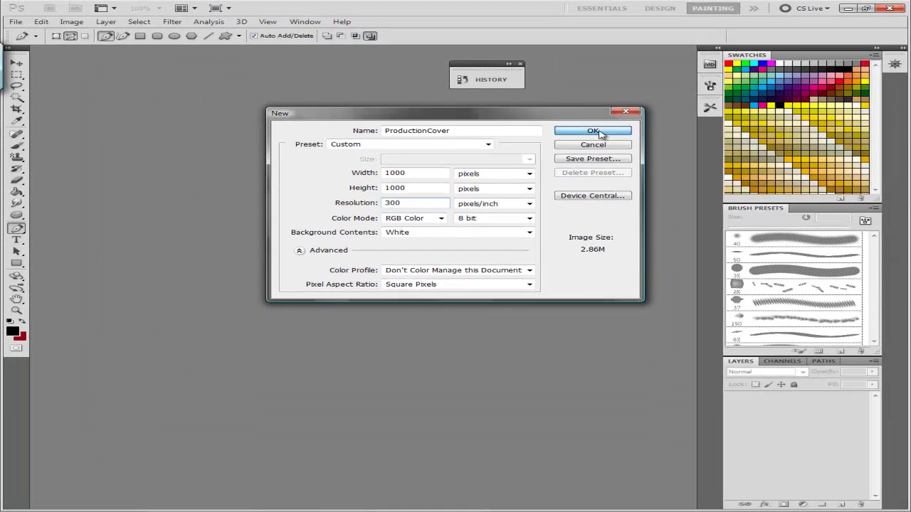
{"action": "left_click", "coordinate": [645, 121]}
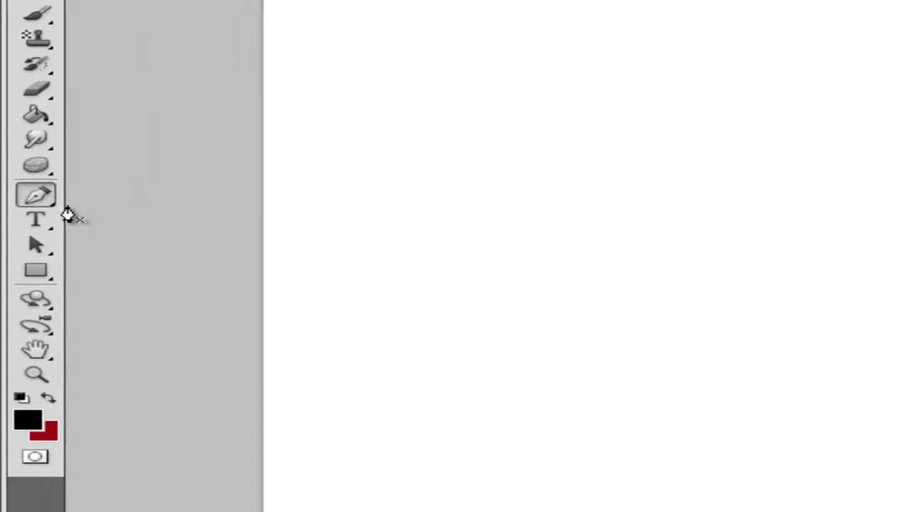
- Fill the background with red and cover it with a blue Paint Bucket fill at 68% opacity to blend into purple
{"action": "left_click", "coordinate": [41, 111]}
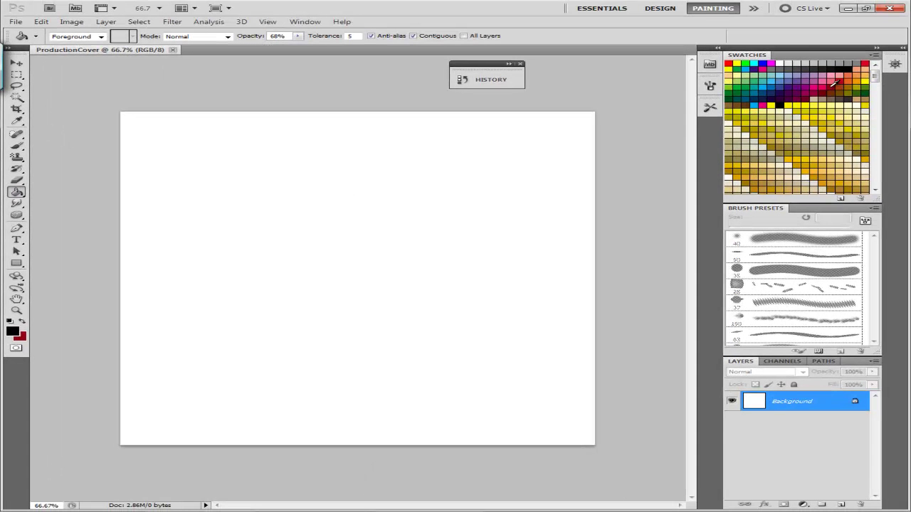
{"action": "left_click", "coordinate": [421, 181]}
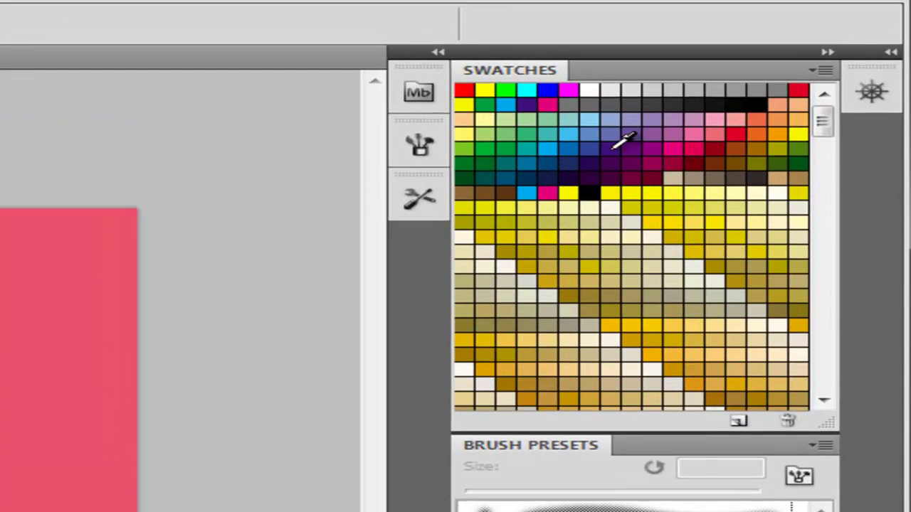
{"action": "left_click", "coordinate": [617, 147]}
{"action": "left_click", "coordinate": [509, 142]}
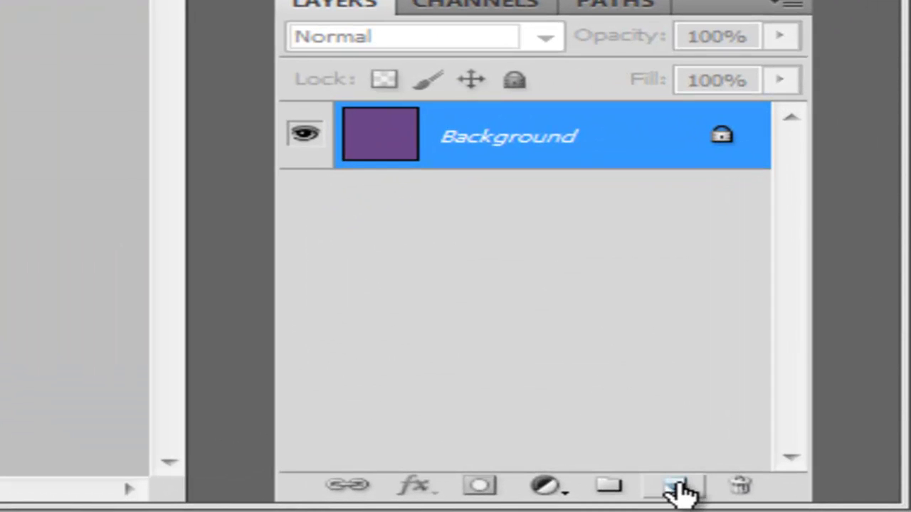
- Add a new layer, draw a wide text box across the upper part of the canvas and enter the text Cover
{"action": "left_click", "coordinate": [675, 486]}
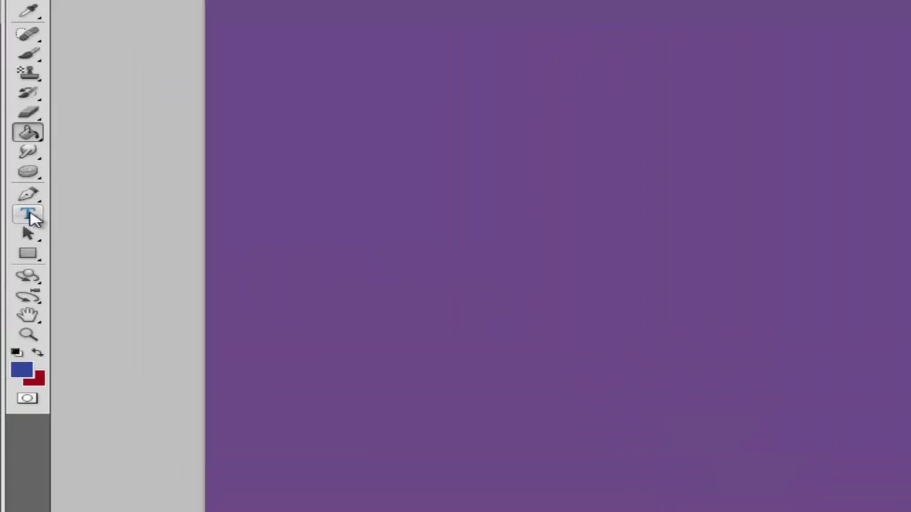
{"action": "left_click", "coordinate": [30, 215]}
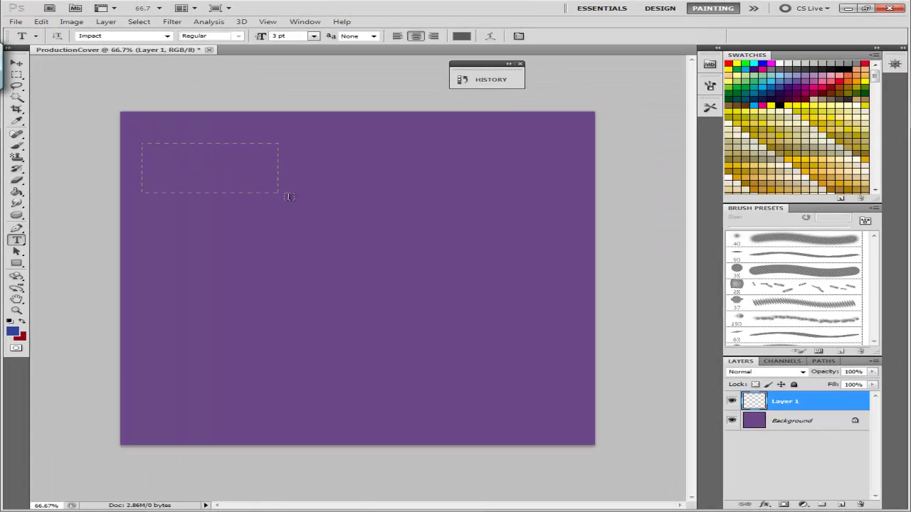
{"action": "left_click_drag", "start_coordinate": [289, 197], "coordinate": [503, 293]}
{"action": "left_click_drag", "start_coordinate": [575, 327], "coordinate": [581, 330]}
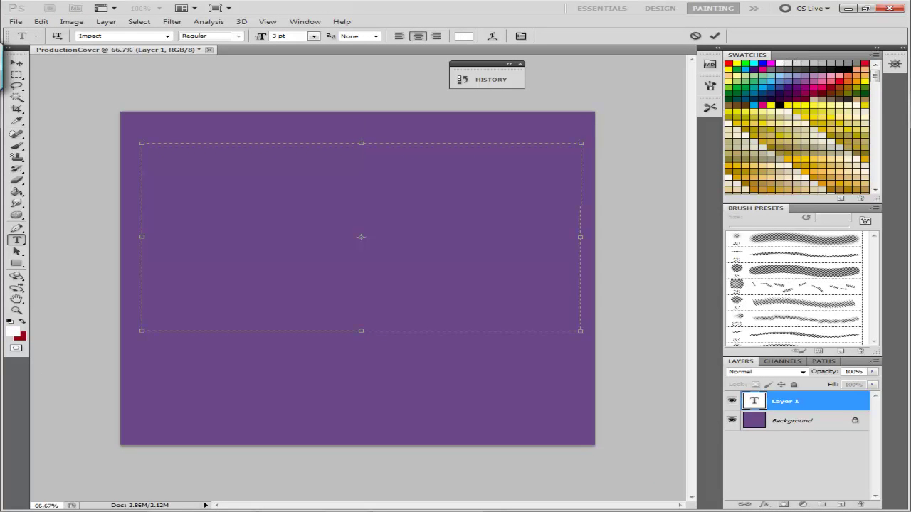
{"action": "type", "text": "Cove"}
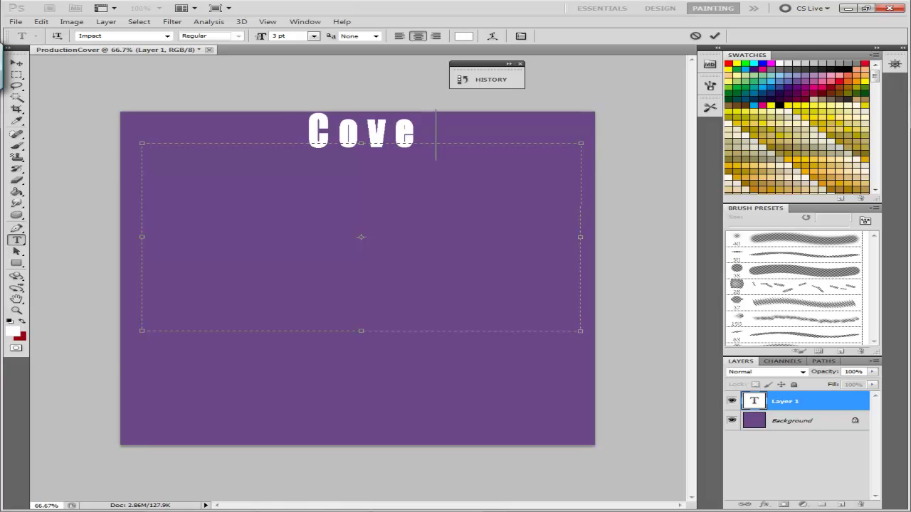
{"action": "type", "text": "r"}
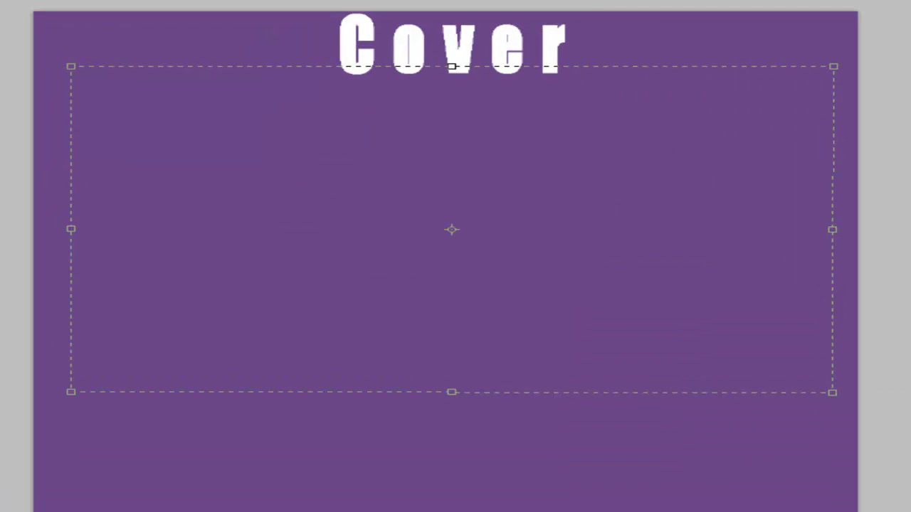
- Move the Cover text down to just above the middle of the canvas and commit it
{"action": "left_click_drag", "start_coordinate": [444, 61], "coordinate": [450, 261]}
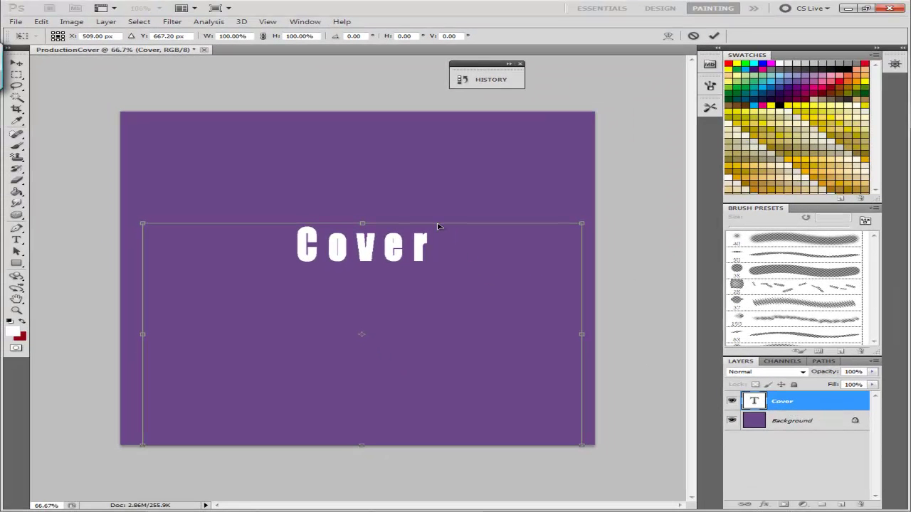
{"action": "left_click_drag", "start_coordinate": [437, 226], "coordinate": [437, 218]}
{"action": "left_click", "coordinate": [20, 75]}
{"action": "left_click", "coordinate": [384, 196]}
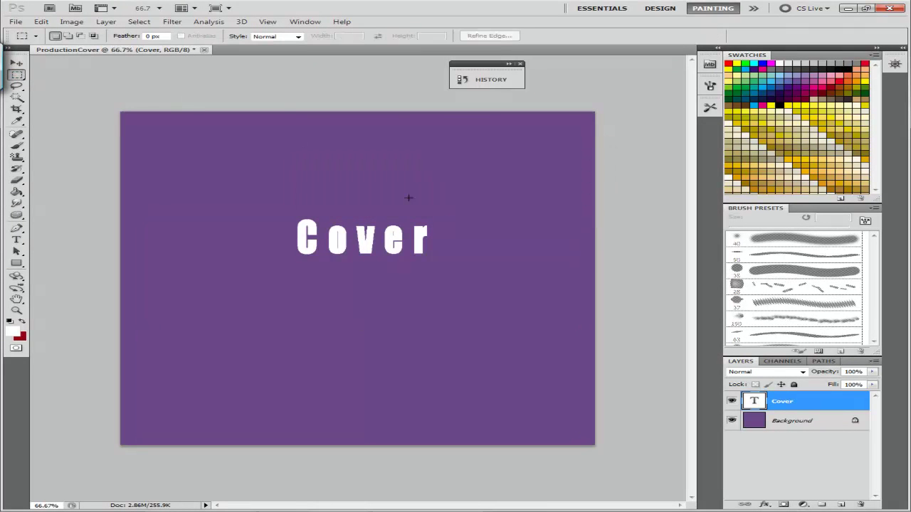
- Select the whole Cover text for editing, try a 14 pt font size and settle on 10 pt
{"action": "double_click", "coordinate": [756, 401]}
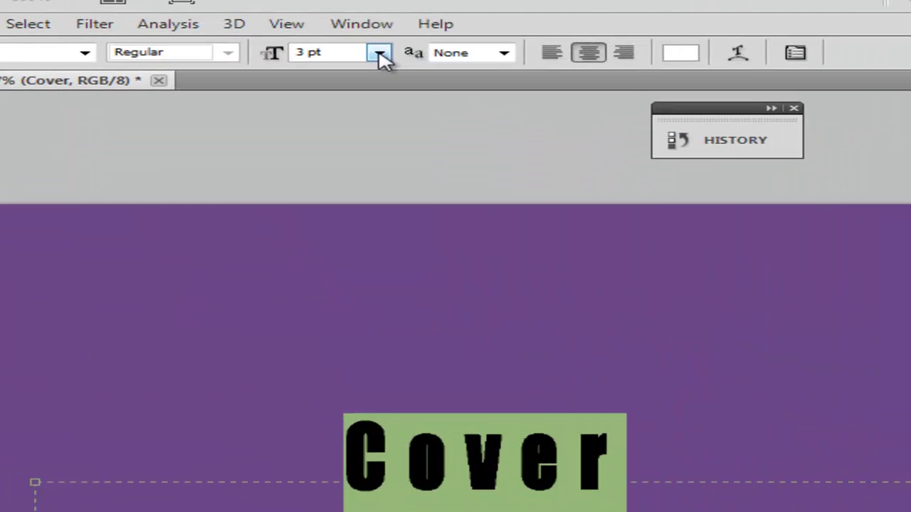
{"action": "left_click", "coordinate": [313, 36]}
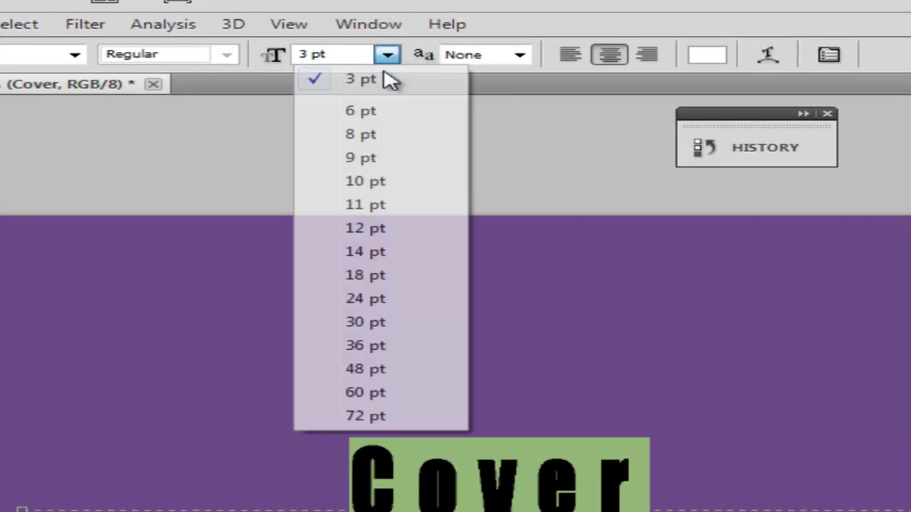
{"action": "left_click", "coordinate": [370, 251]}
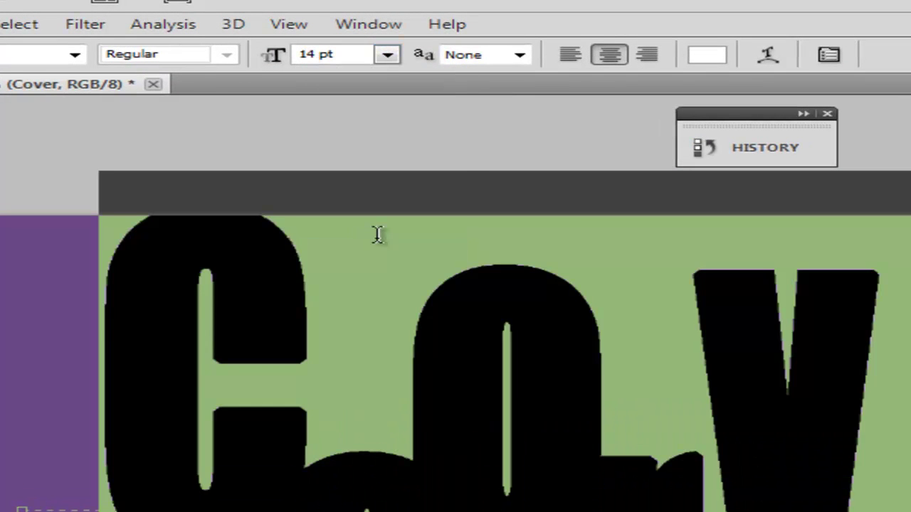
{"action": "left_click", "coordinate": [388, 57]}
{"action": "left_click", "coordinate": [375, 183]}
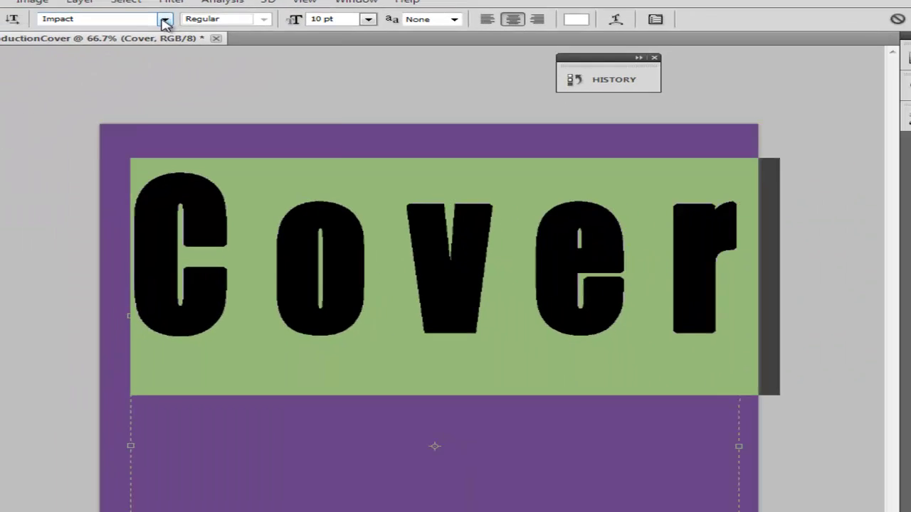
- Browse the available fonts and change the Cover text's font to Hobo Std
{"action": "left_click", "coordinate": [75, 54]}
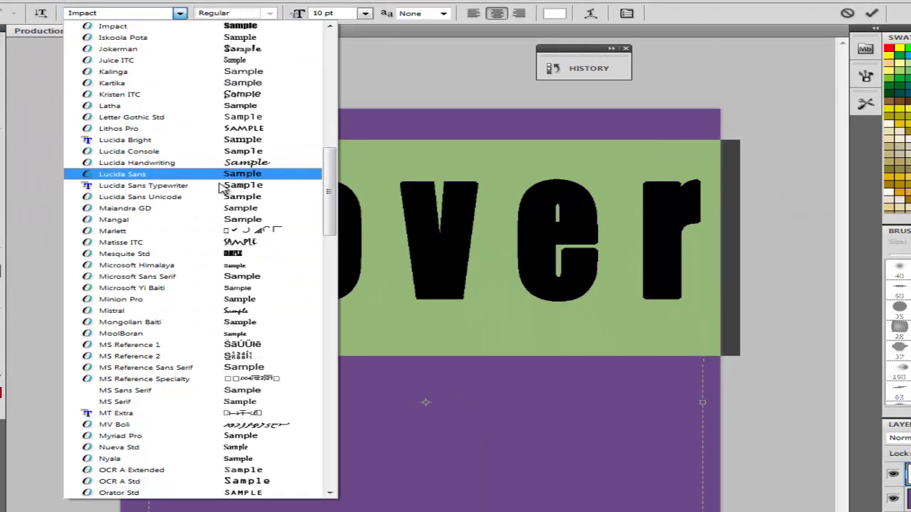
{"action": "scroll", "coordinate": [311, 364], "scroll_direction": "down", "scroll_amount": 20}
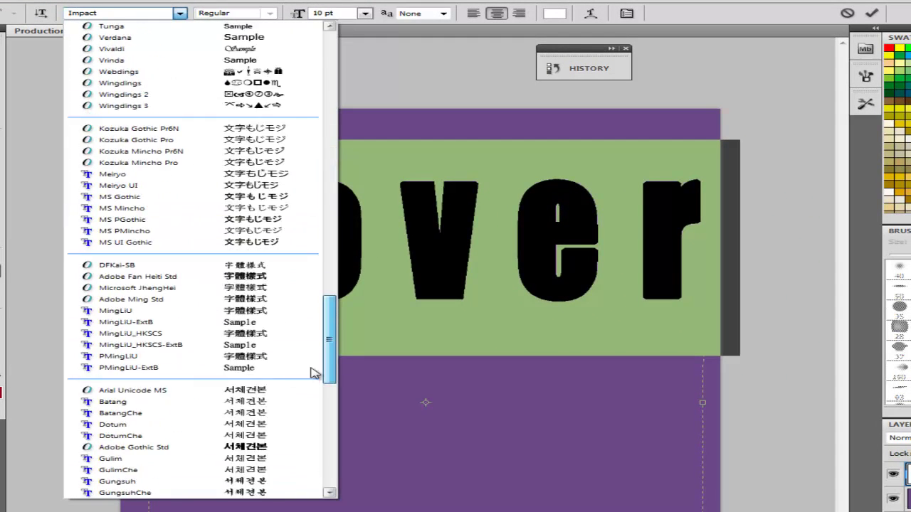
{"action": "scroll", "coordinate": [311, 363], "scroll_direction": "up", "scroll_amount": 9}
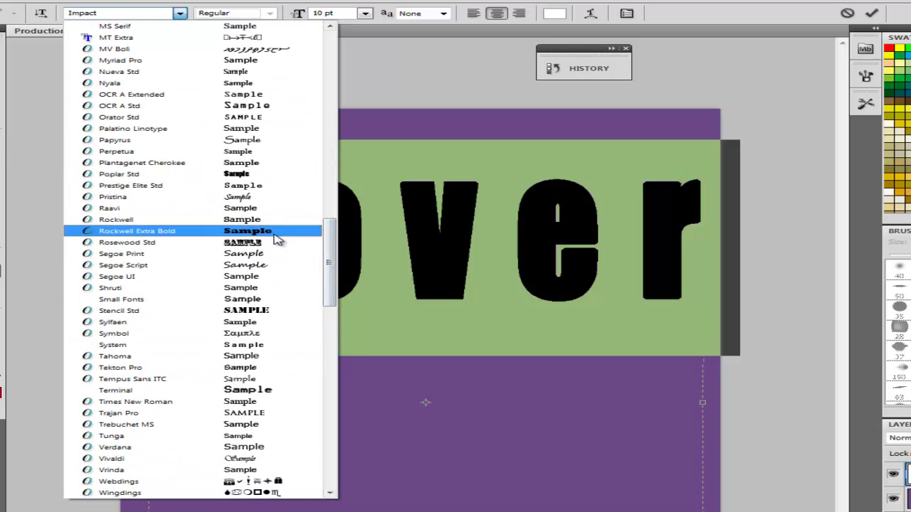
{"action": "left_click_drag", "start_coordinate": [332, 238], "coordinate": [332, 110]}
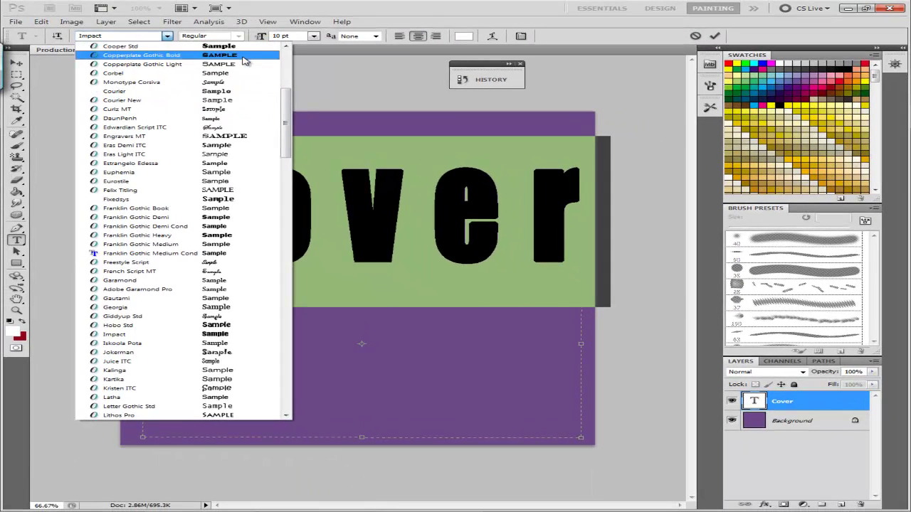
{"action": "left_click", "coordinate": [237, 47]}
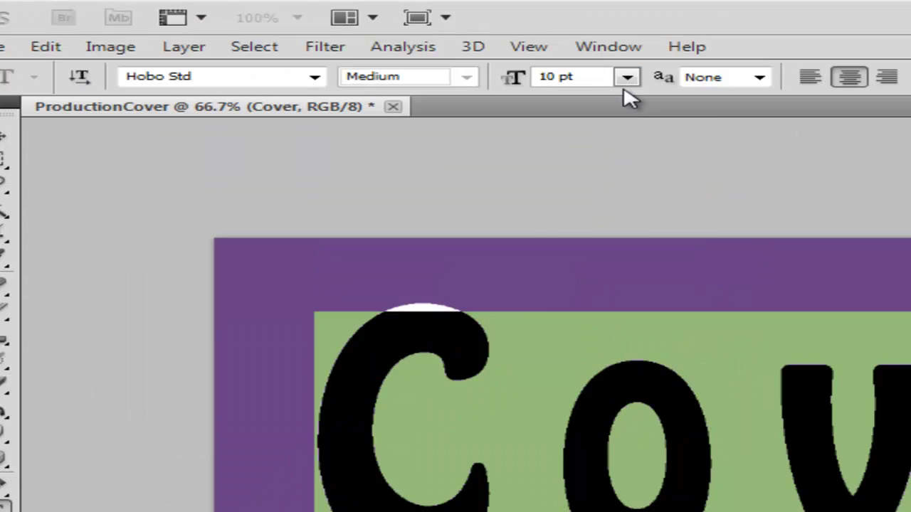
- Set the Cover text's font size to 9 pt and commit the text edit
{"action": "left_click", "coordinate": [313, 36]}
{"action": "left_click", "coordinate": [305, 84]}
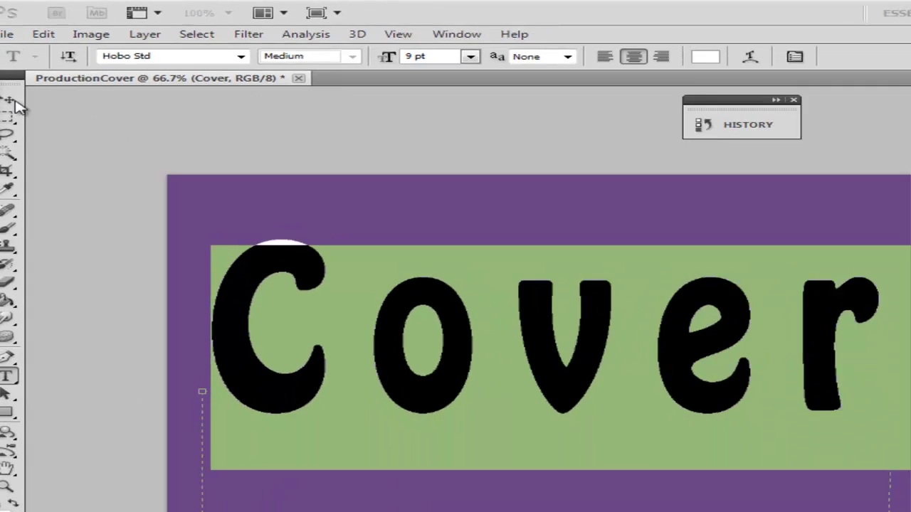
{"action": "left_click", "coordinate": [20, 74]}
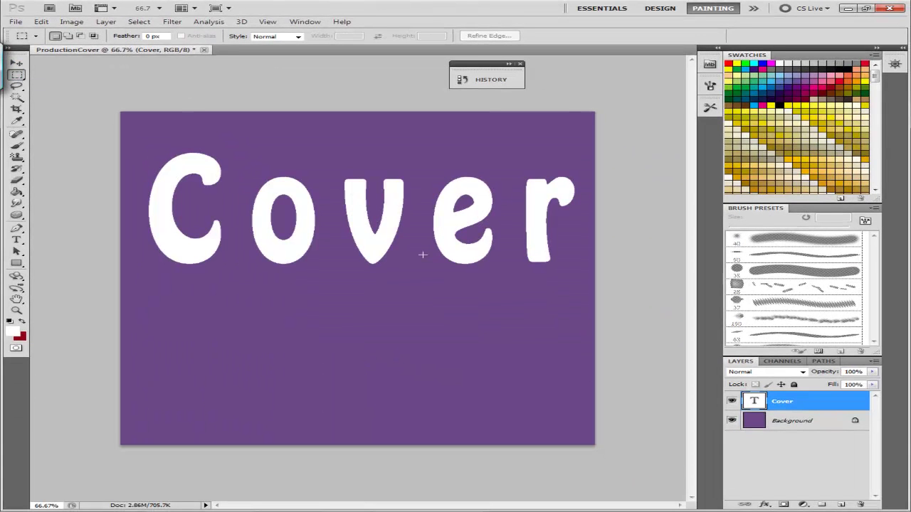
- Open the Cover layer's style settings and preview the shadow, glow and bevel effects, leaving each one off
{"action": "double_click", "coordinate": [799, 403]}
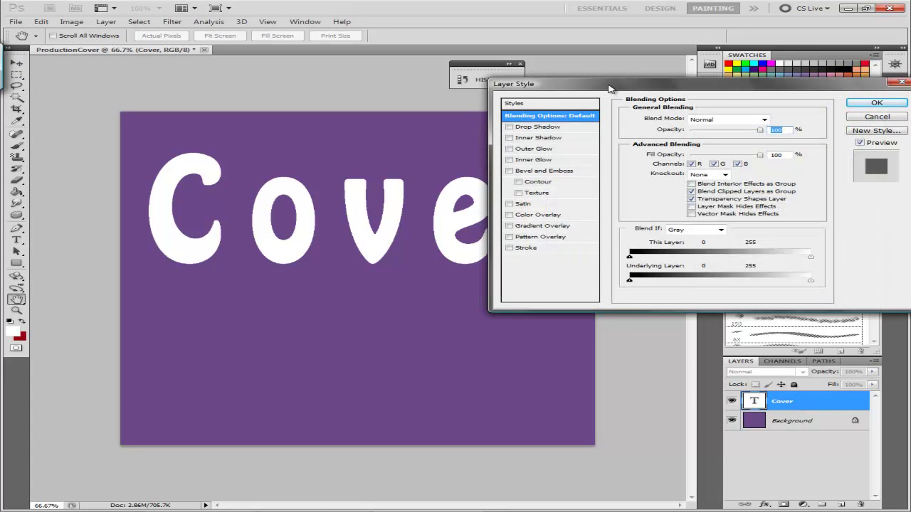
{"action": "left_click_drag", "start_coordinate": [609, 86], "coordinate": [530, 52]}
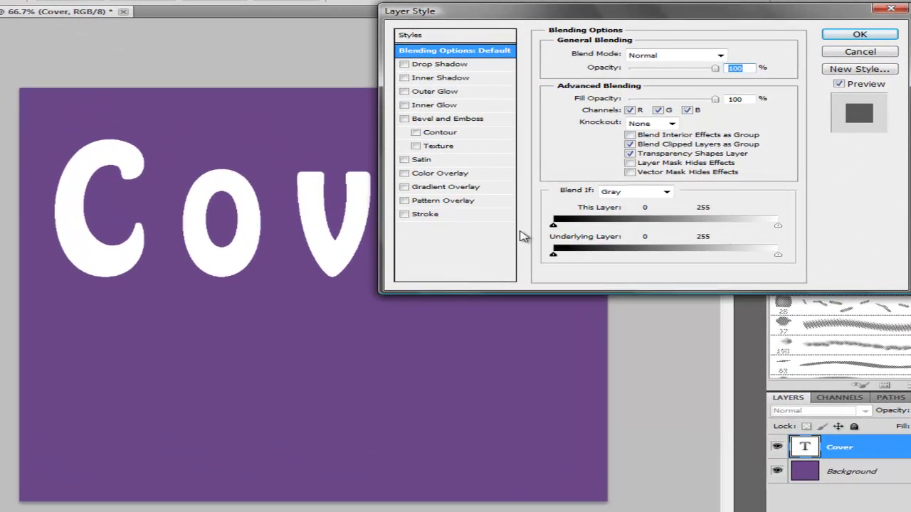
{"action": "left_click", "coordinate": [404, 64]}
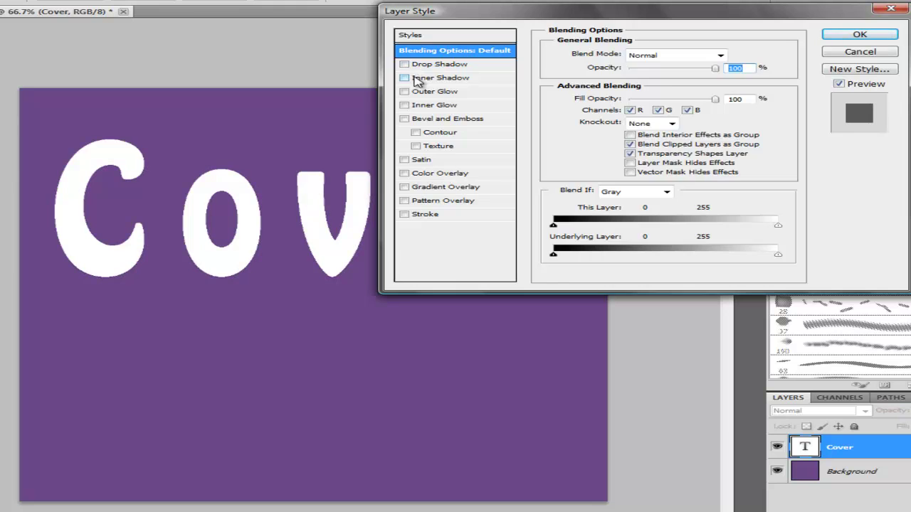
{"action": "left_click", "coordinate": [417, 80]}
{"action": "left_click", "coordinate": [404, 77]}
{"action": "left_click", "coordinate": [404, 91]}
{"action": "left_click", "coordinate": [407, 92]}
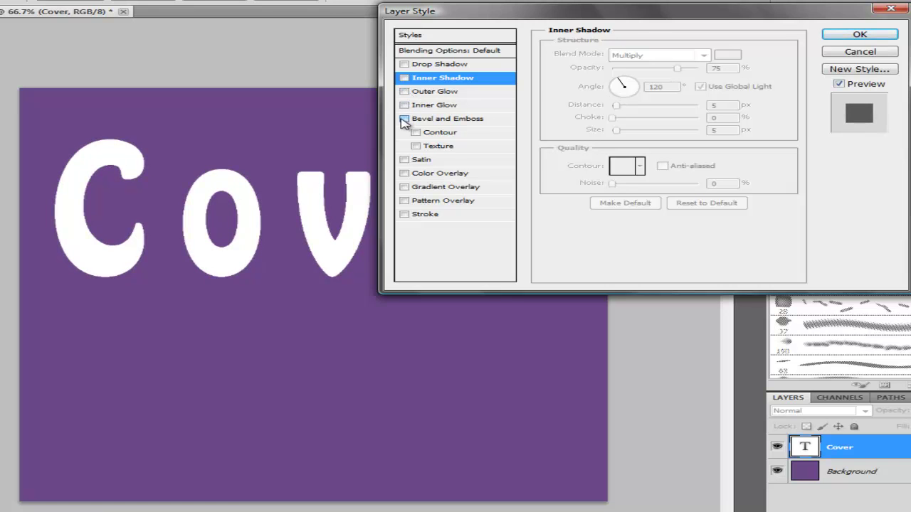
{"action": "left_click", "coordinate": [404, 119]}
{"action": "left_click", "coordinate": [404, 118]}
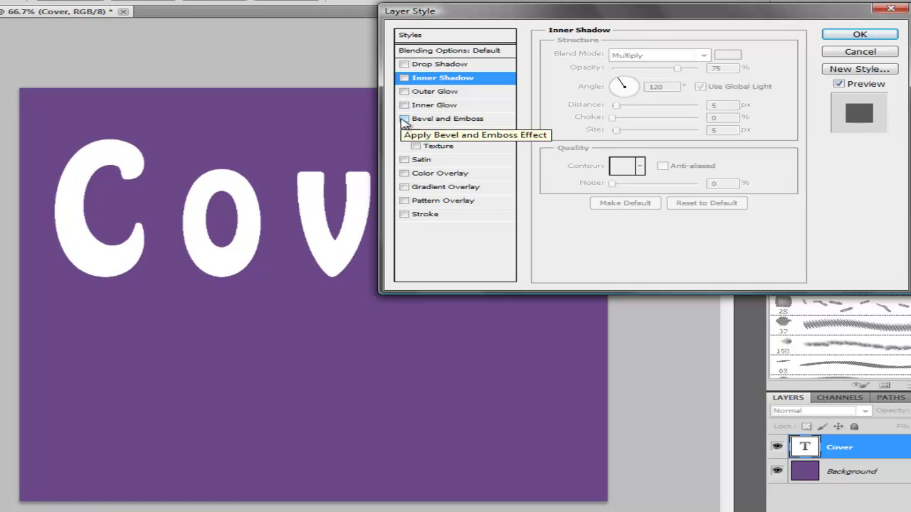
- Preview the satin, color overlay, gradient overlay, pattern overlay and stroke effects in turn, leaving each one off
{"action": "left_click", "coordinate": [404, 160]}
{"action": "left_click", "coordinate": [404, 160]}
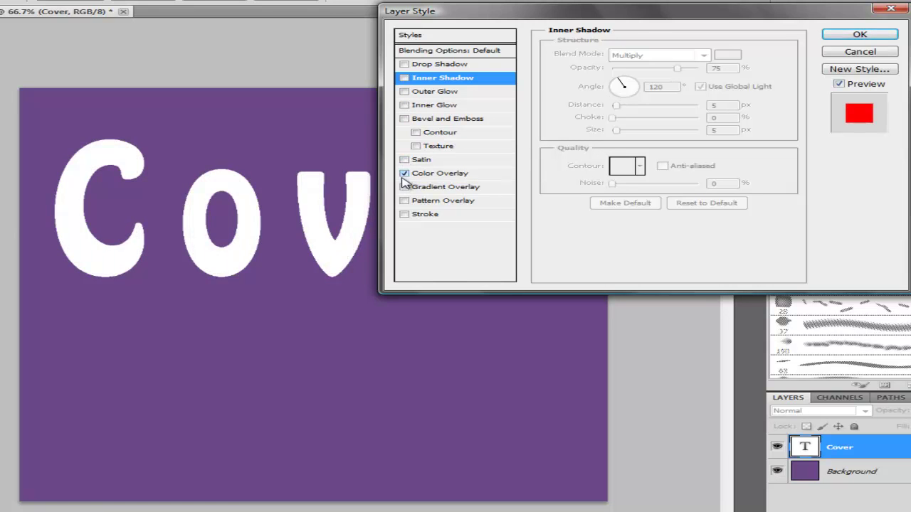
{"action": "left_click", "coordinate": [404, 174]}
{"action": "left_click", "coordinate": [404, 174]}
{"action": "left_click", "coordinate": [404, 187]}
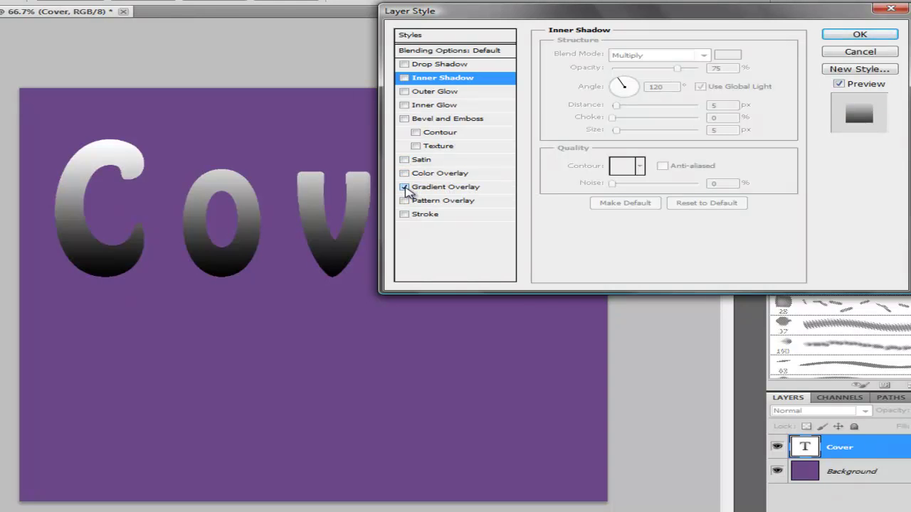
{"action": "left_click", "coordinate": [404, 187]}
{"action": "left_click", "coordinate": [404, 201]}
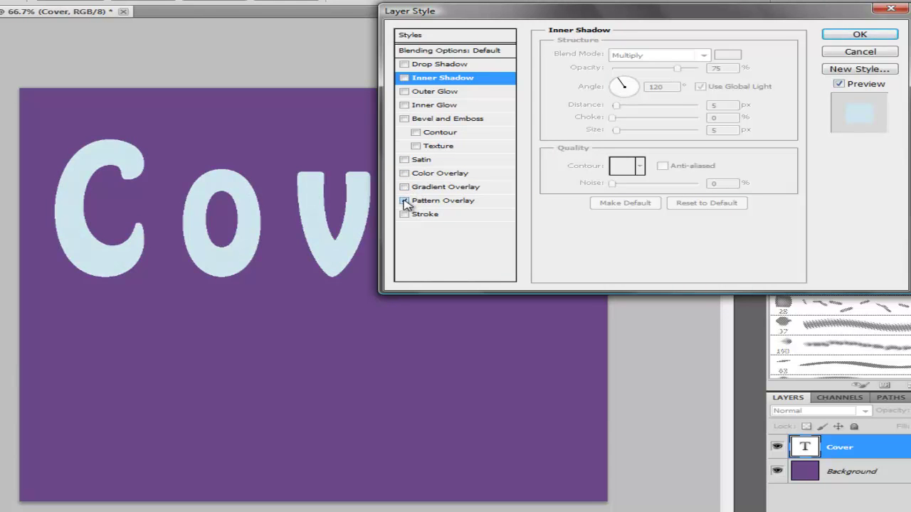
{"action": "left_click", "coordinate": [404, 201]}
{"action": "left_click", "coordinate": [403, 215]}
{"action": "left_click", "coordinate": [404, 215]}
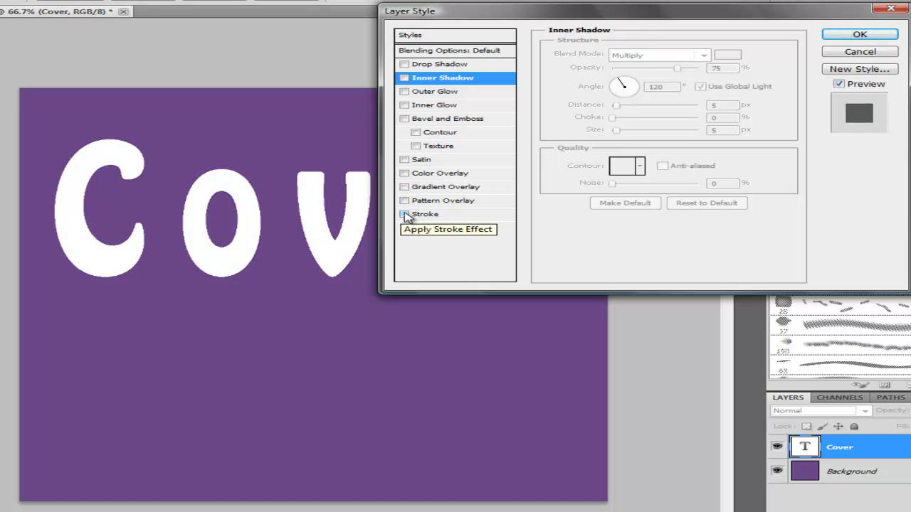
- Add a drop shadow to the Cover text with a distance of 42 px and a size of 49 px
{"action": "left_click", "coordinate": [429, 66]}
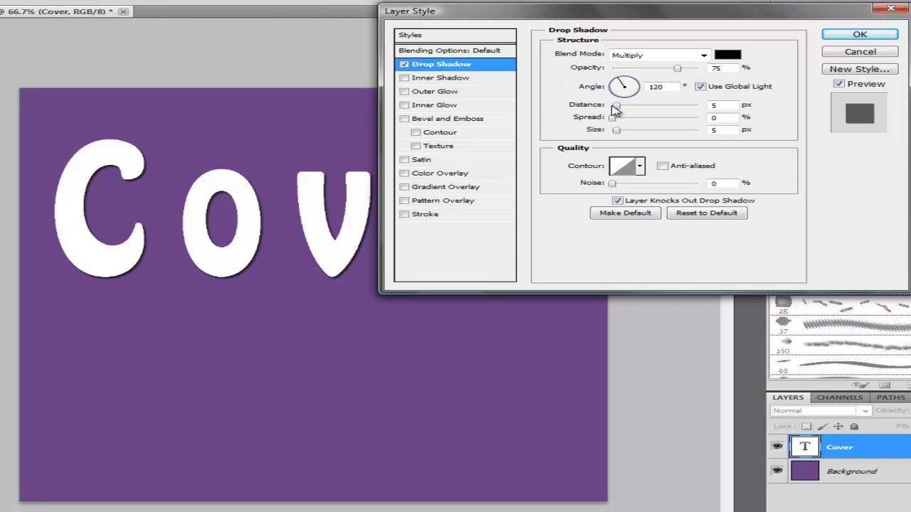
{"action": "left_click_drag", "start_coordinate": [614, 107], "coordinate": [725, 117]}
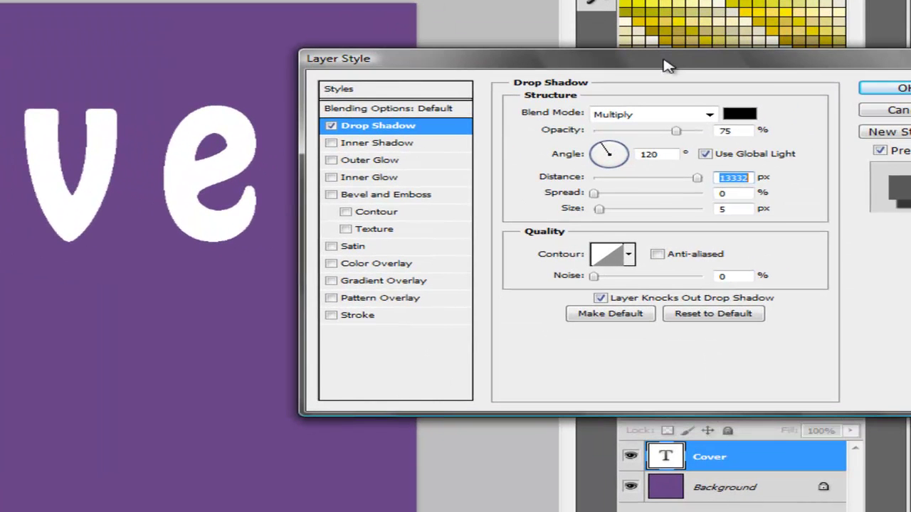
{"action": "left_click_drag", "start_coordinate": [700, 180], "coordinate": [788, 192]}
{"action": "left_click_drag", "start_coordinate": [703, 193], "coordinate": [623, 217]}
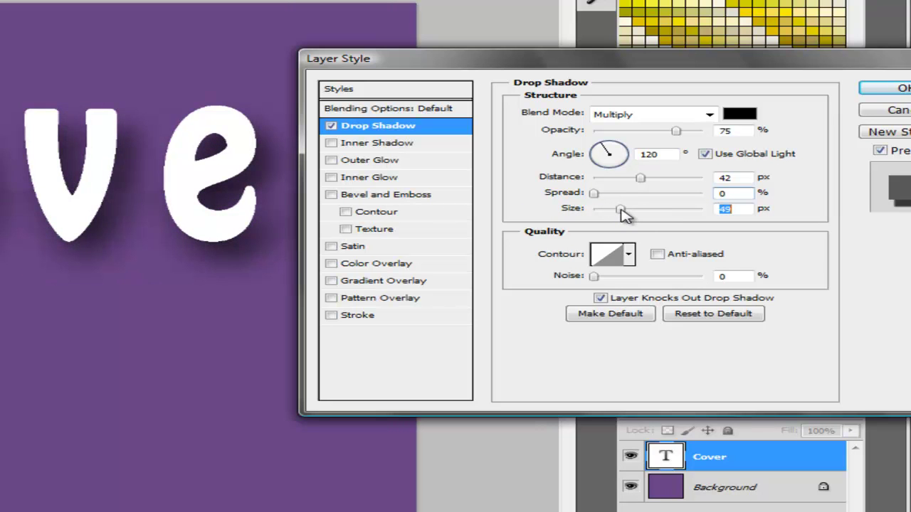
- Add an inner shadow to the Cover text with 100% opacity and a size of 8 px
{"action": "left_click", "coordinate": [404, 146]}
{"action": "left_click_drag", "start_coordinate": [676, 132], "coordinate": [726, 145]}
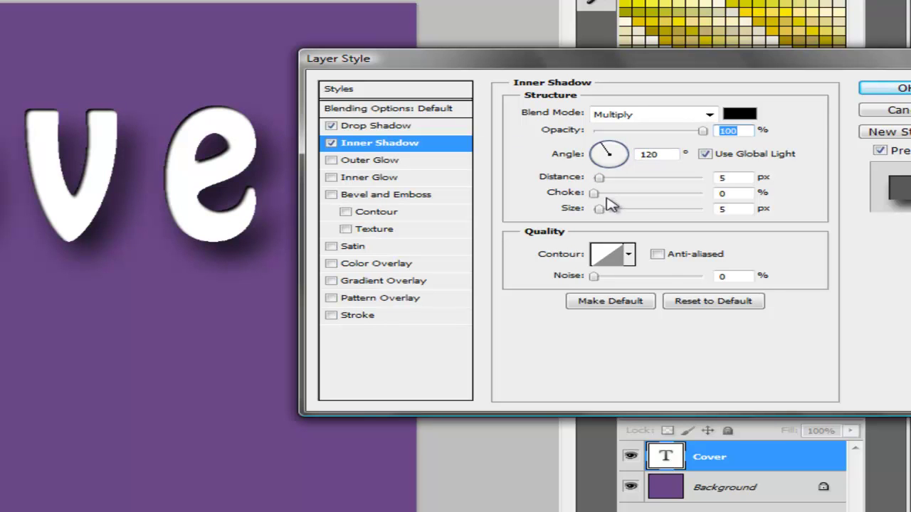
{"action": "left_click_drag", "start_coordinate": [594, 193], "coordinate": [603, 220]}
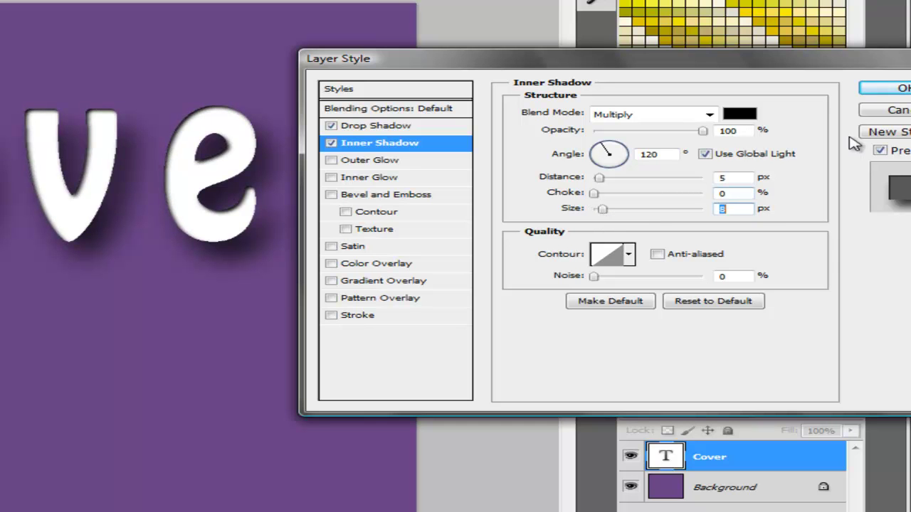
- Try an outer glow with adjusted noise on the Cover text, leaving the outer and inner glow off
{"action": "left_click", "coordinate": [350, 163]}
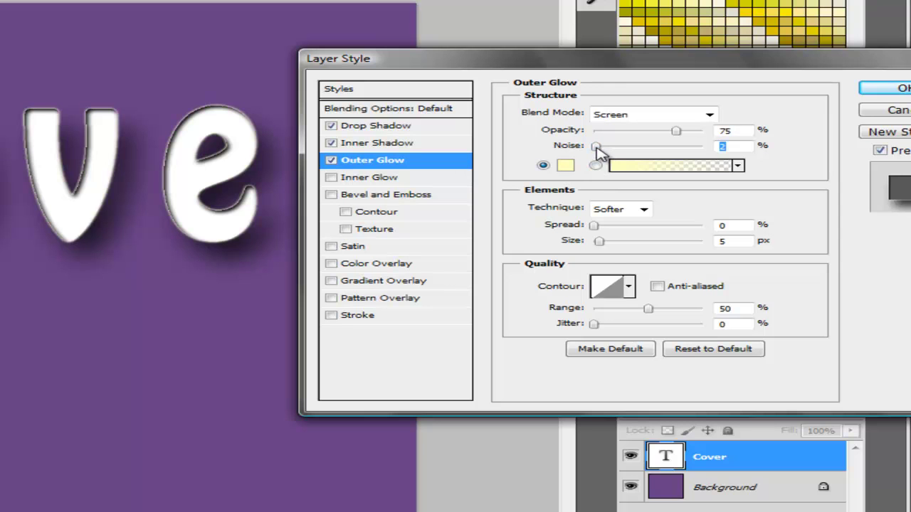
{"action": "left_click_drag", "start_coordinate": [591, 146], "coordinate": [482, 151]}
{"action": "left_click", "coordinate": [333, 161]}
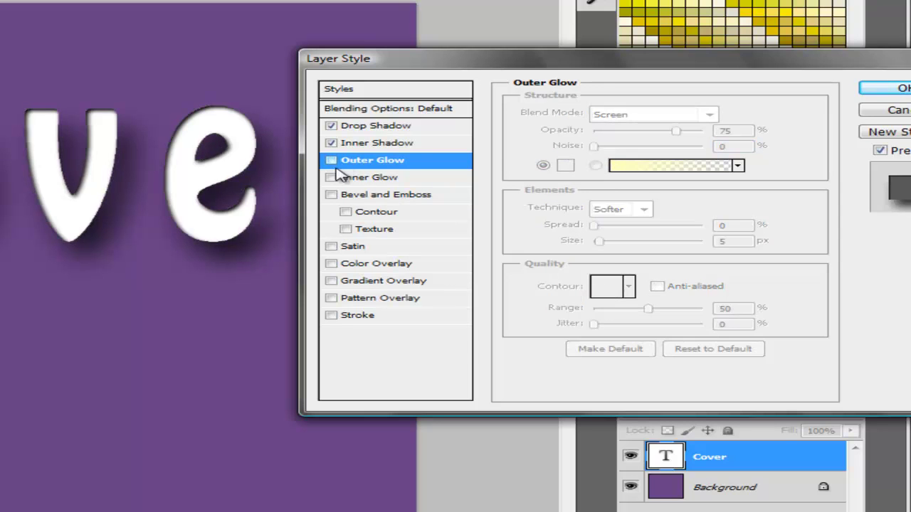
{"action": "left_click", "coordinate": [331, 179]}
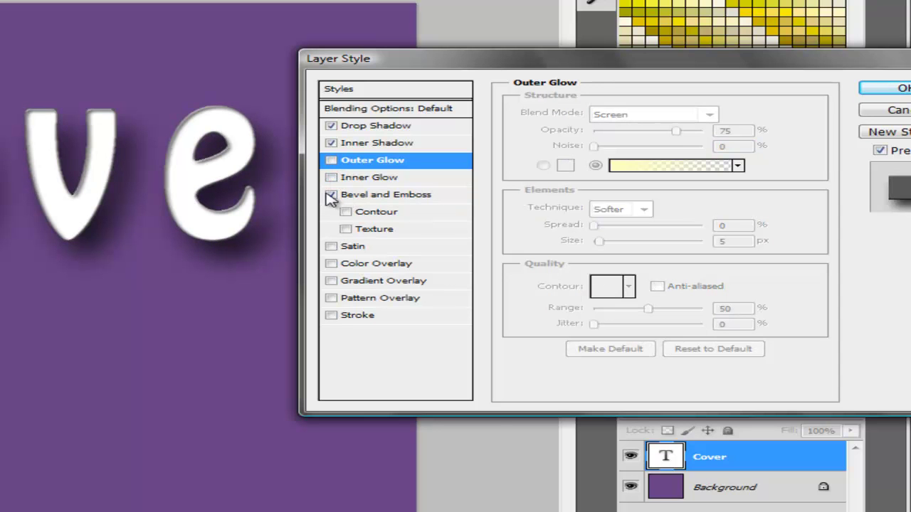
- Add a smooth inner bevel to the Cover text with a depth of 83% and a size of 21 px
{"action": "left_click", "coordinate": [351, 196]}
{"action": "left_click_drag", "start_coordinate": [644, 157], "coordinate": [697, 162]}
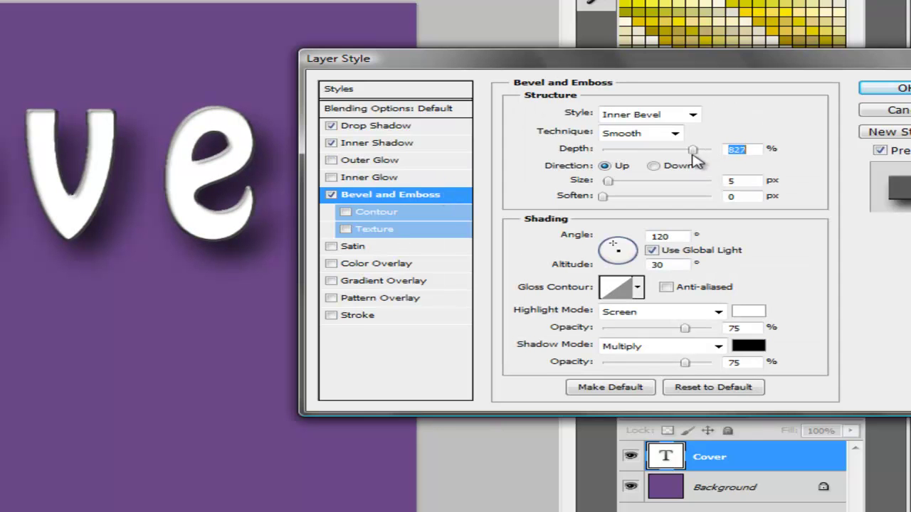
{"action": "mouse_move", "coordinate": [615, 183]}
{"action": "left_mouse_down"}
{"action": "mouse_move", "coordinate": [629, 183]}
{"action": "mouse_move", "coordinate": [605, 182]}
{"action": "mouse_move", "coordinate": [621, 196]}
{"action": "left_mouse_up"}
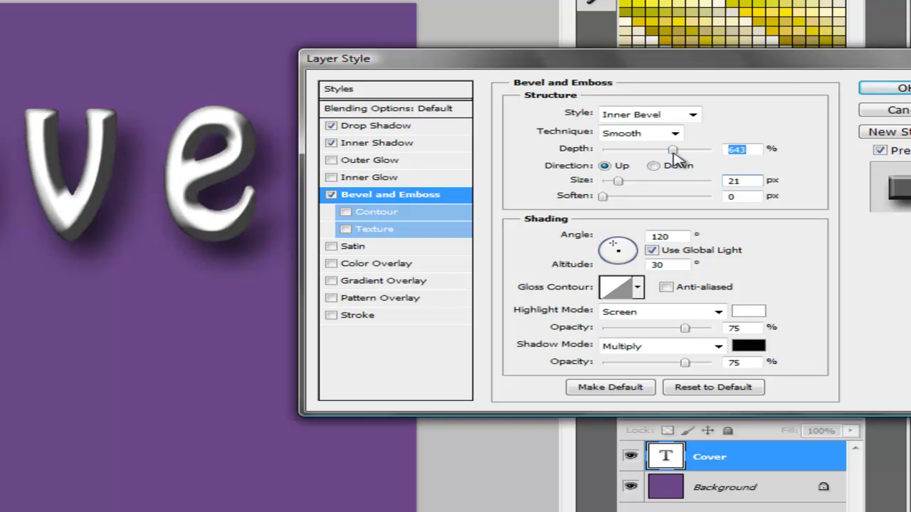
{"action": "left_click_drag", "start_coordinate": [661, 154], "coordinate": [633, 152]}
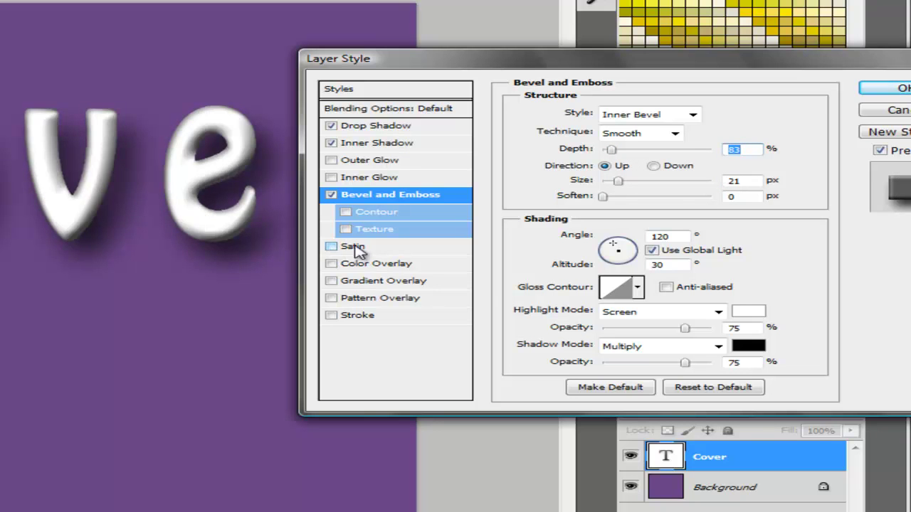
- Try a red color overlay on the Cover text, lower its opacity to 0% and switch the effect off
{"action": "left_click", "coordinate": [332, 264]}
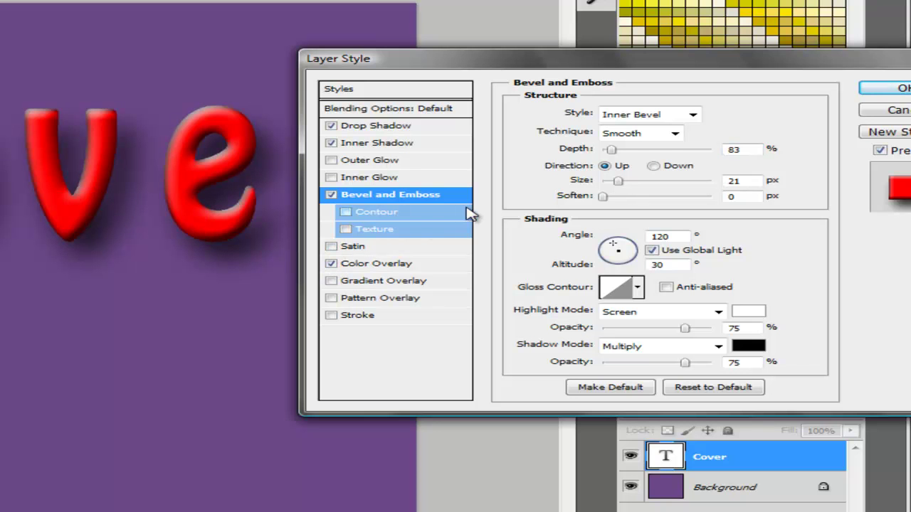
{"action": "left_click", "coordinate": [405, 267]}
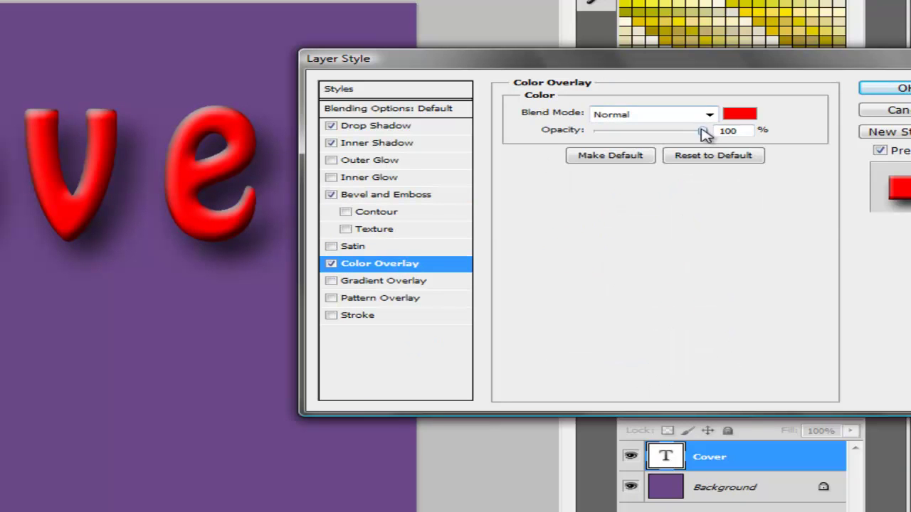
{"action": "left_click_drag", "start_coordinate": [662, 139], "coordinate": [592, 142]}
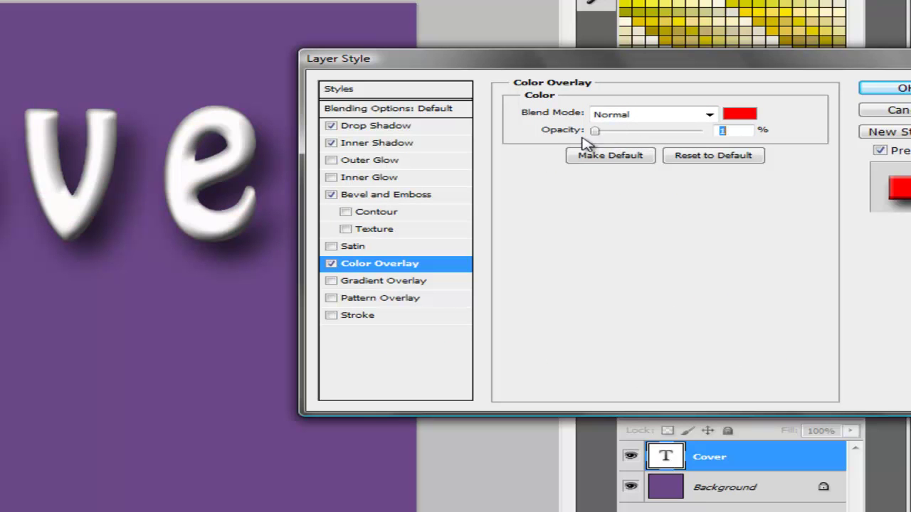
{"action": "left_click", "coordinate": [332, 264]}
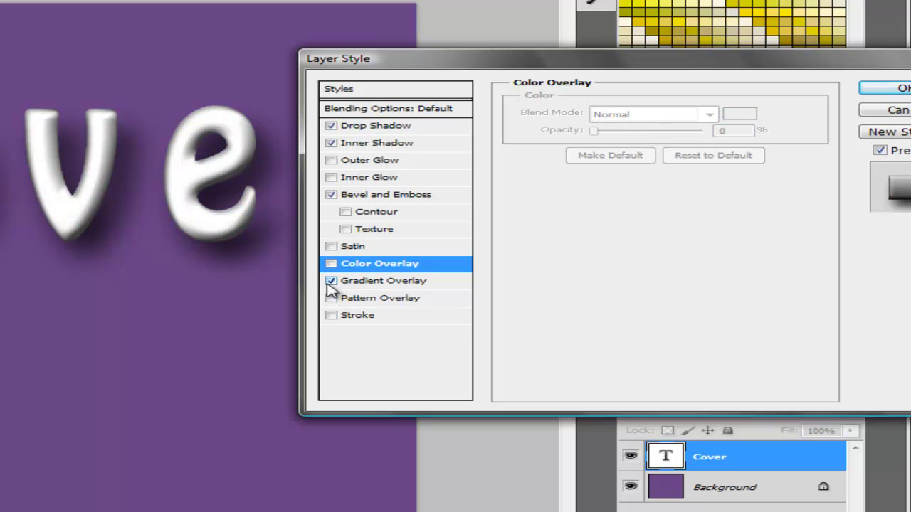
- Turn on the gradient overlay for the Cover text and show its settings
{"action": "left_click", "coordinate": [331, 282]}
{"action": "left_click", "coordinate": [386, 282]}
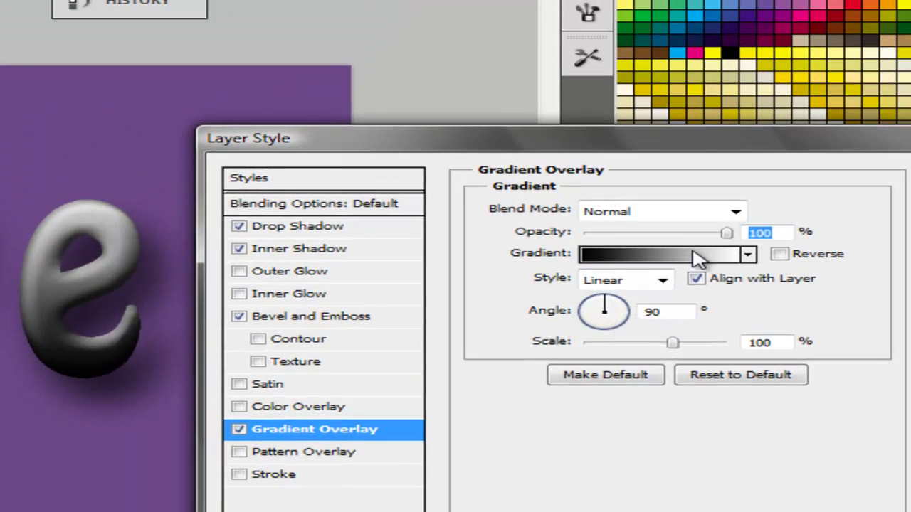
- Open the overlay's gradient for editing and try the Foreground to Transparent preset, keeping the preset's name
{"action": "left_click", "coordinate": [694, 256]}
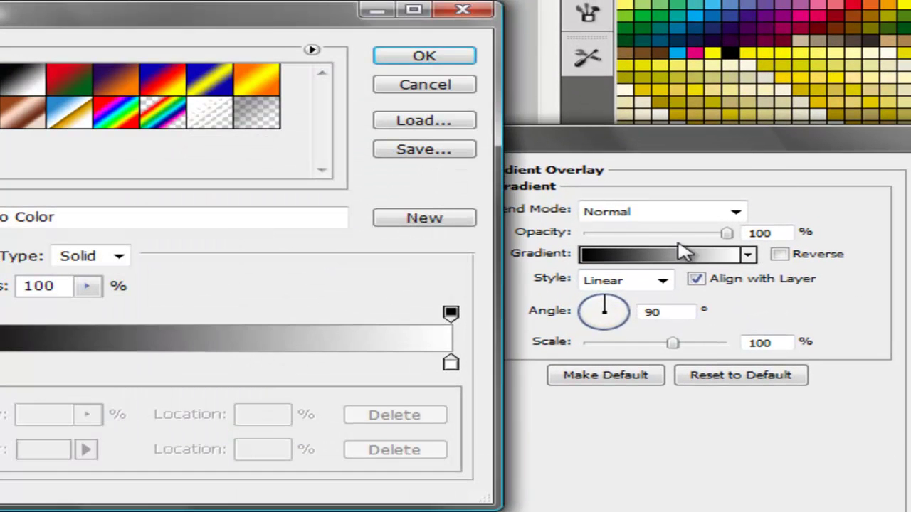
{"action": "left_click_drag", "start_coordinate": [270, 22], "coordinate": [541, 22]}
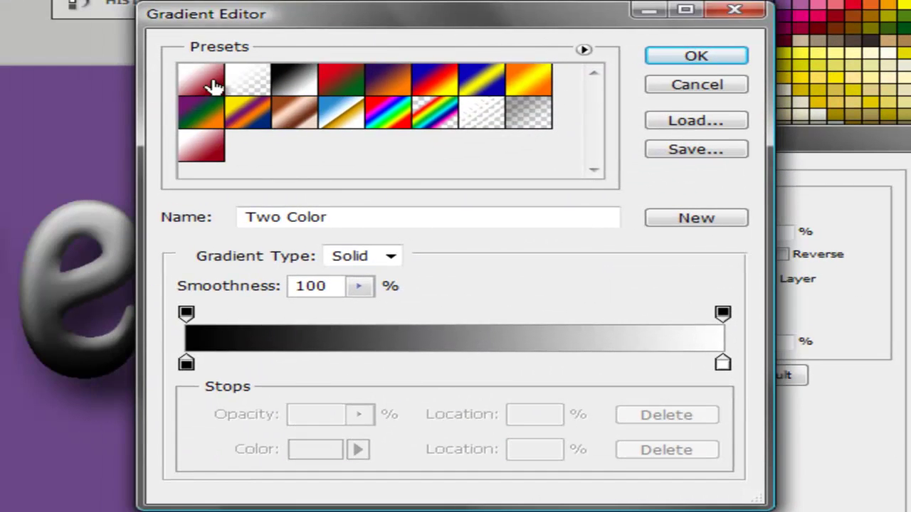
{"action": "left_click", "coordinate": [213, 87]}
{"action": "left_click", "coordinate": [241, 89]}
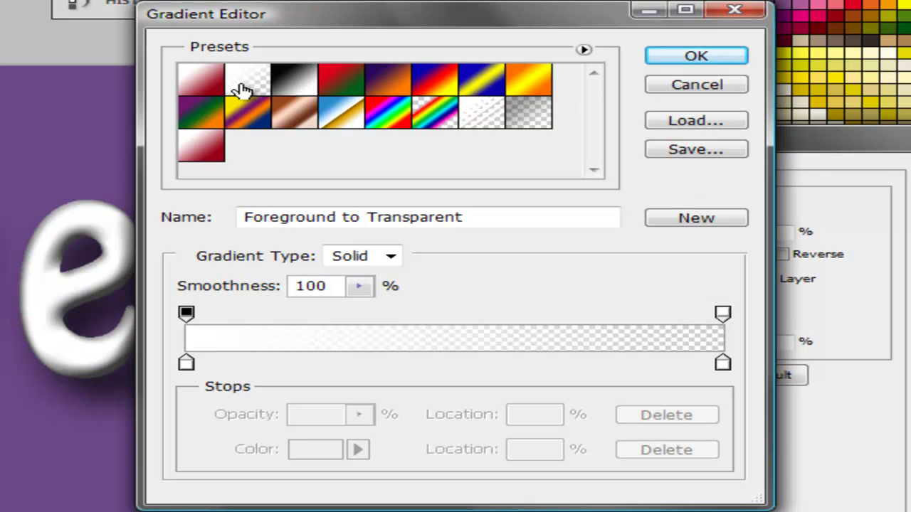
{"action": "double_click", "coordinate": [241, 89]}
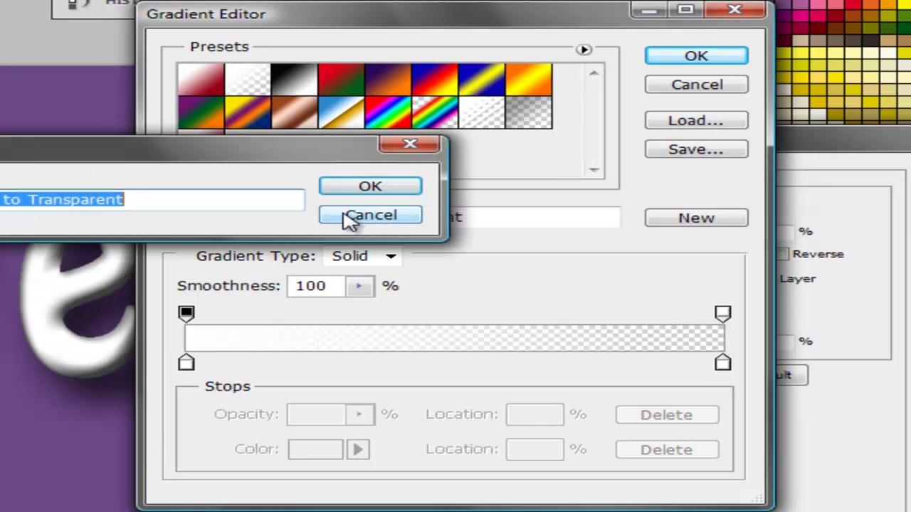
{"action": "left_click", "coordinate": [349, 217]}
- Try a dark red (821919) color stop at the 39% location of the gradient and discard the gradient edits
{"action": "double_click", "coordinate": [194, 367]}
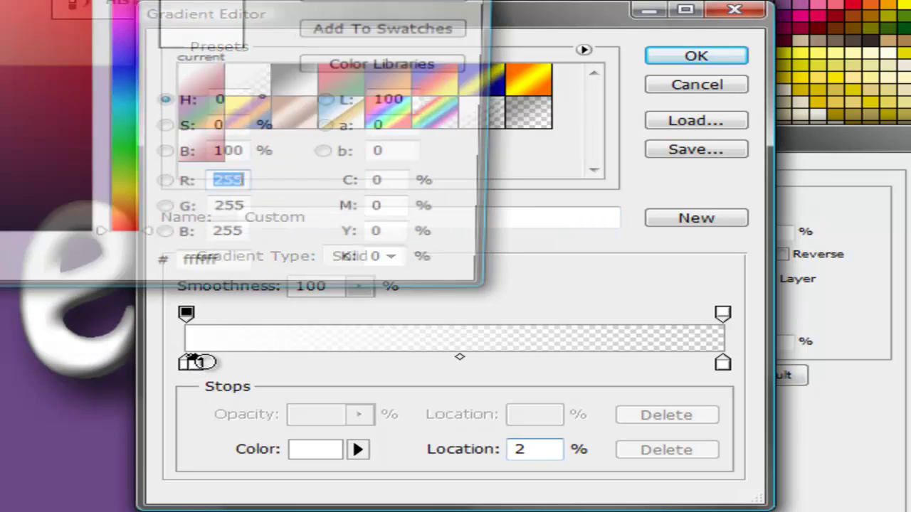
{"action": "left_click_drag", "start_coordinate": [15, 128], "coordinate": [19, 106]}
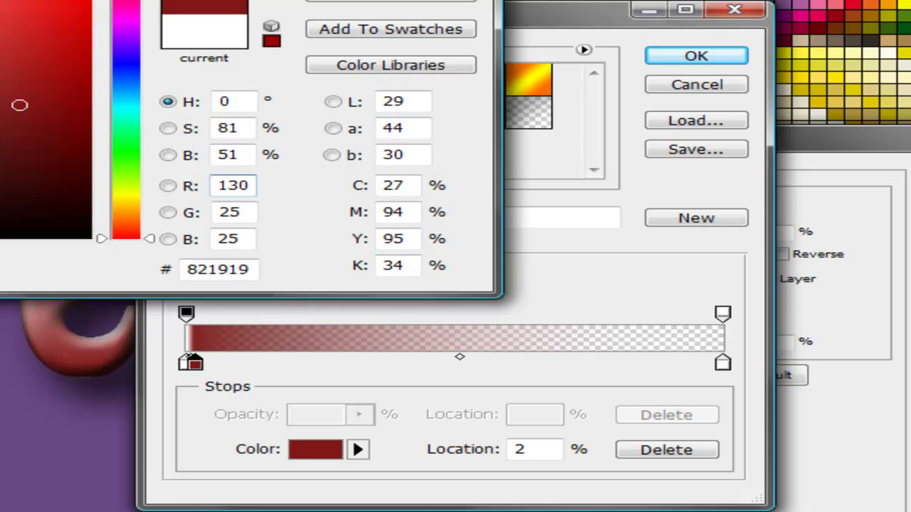
{"action": "left_click", "coordinate": [390, 1]}
{"action": "left_click_drag", "start_coordinate": [204, 363], "coordinate": [394, 370]}
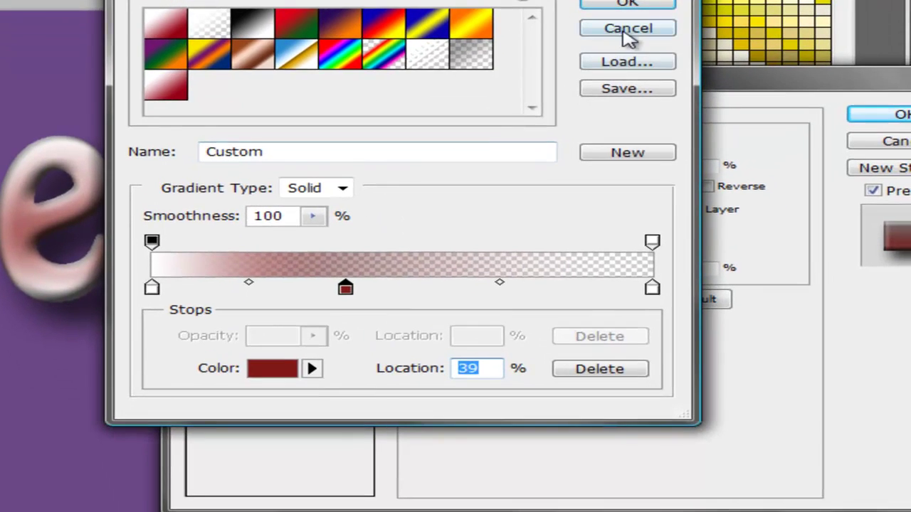
{"action": "left_click", "coordinate": [690, 87]}
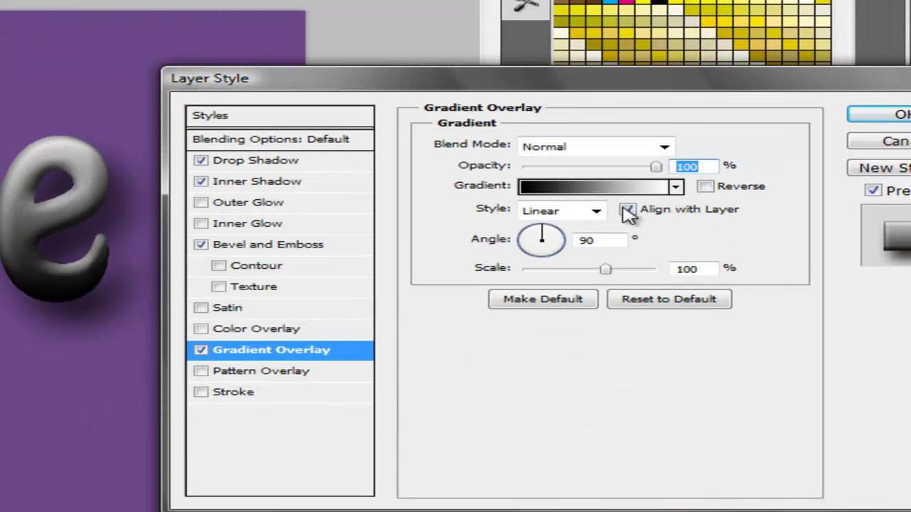
- Set the gradient overlay's style to Radial and its angle to about -169°
{"action": "left_click", "coordinate": [578, 212]}
{"action": "left_click", "coordinate": [558, 247]}
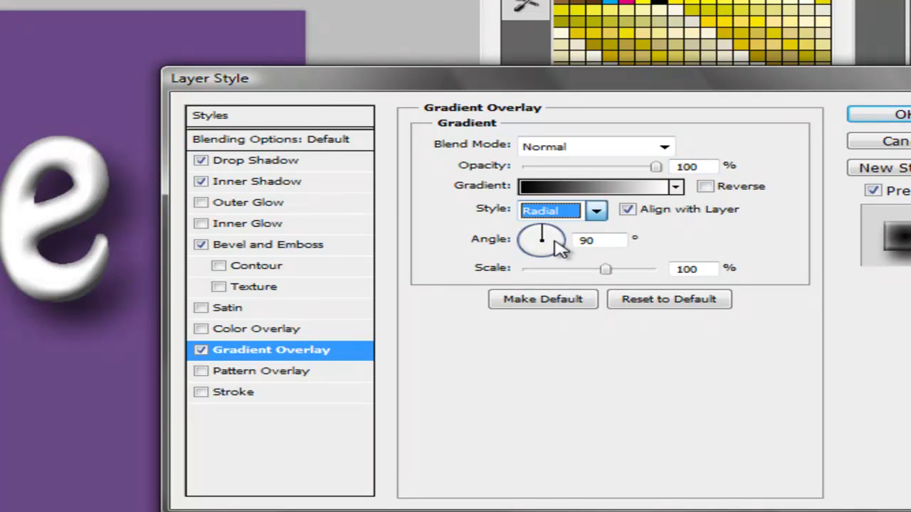
{"action": "left_click", "coordinate": [535, 242]}
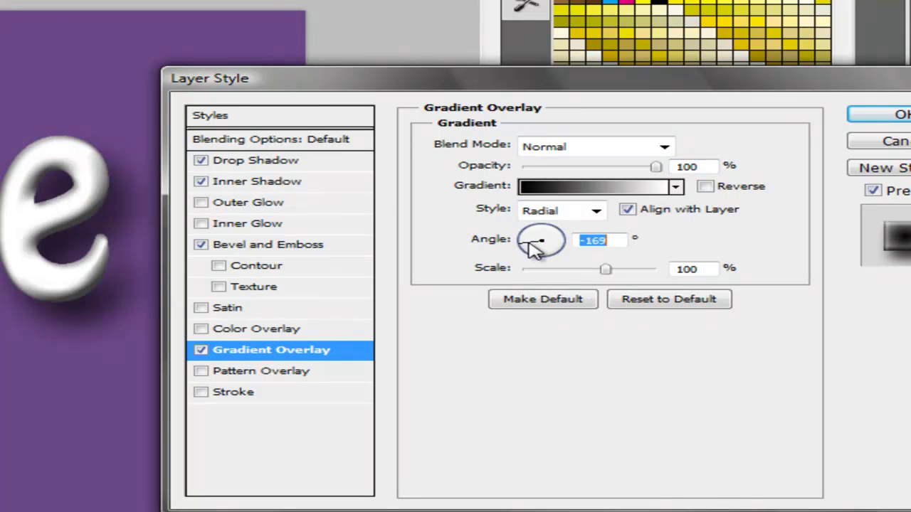
- Try the Reflected and Diamond styles for the gradient overlay, with the angle at 103°
{"action": "left_click", "coordinate": [559, 214]}
{"action": "left_click", "coordinate": [554, 278]}
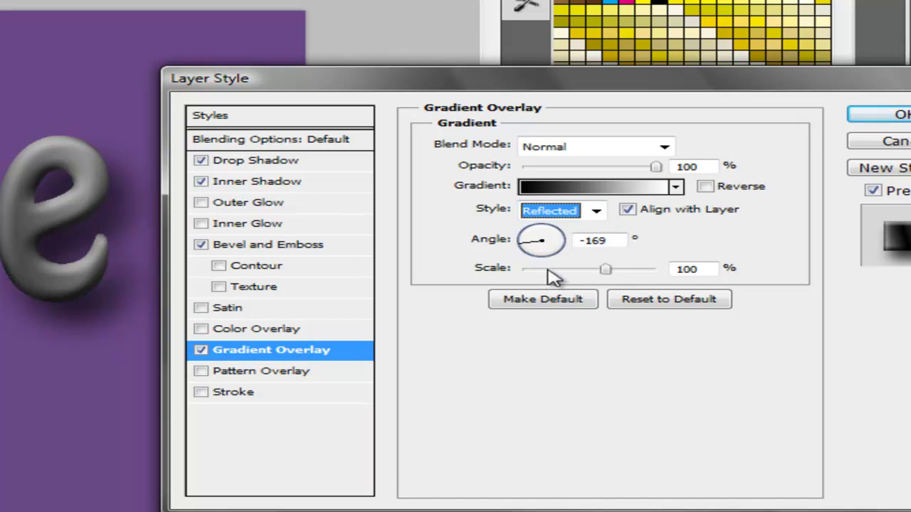
{"action": "left_click", "coordinate": [563, 212]}
{"action": "left_click", "coordinate": [548, 293]}
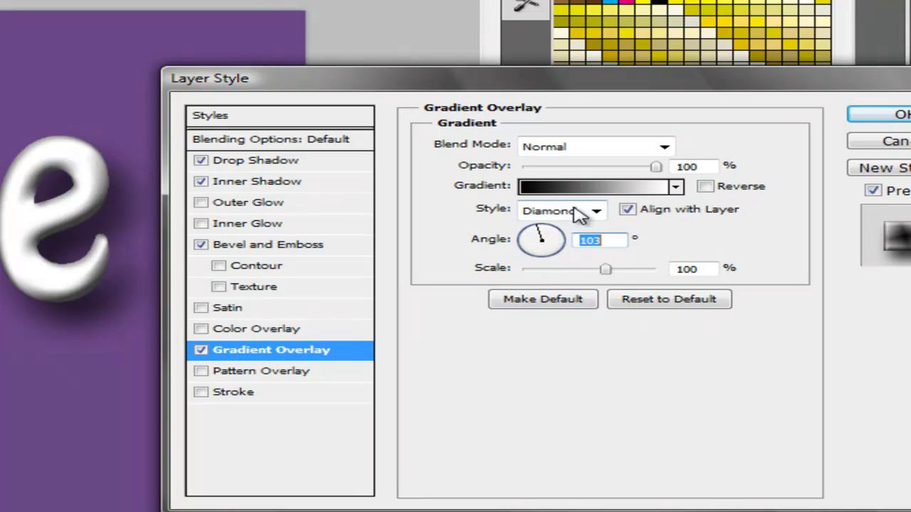
- Set the gradient overlay's style to Linear with a 91° angle and apply the layer effects to the Cover text
{"action": "left_click", "coordinate": [580, 210]}
{"action": "left_click", "coordinate": [559, 230]}
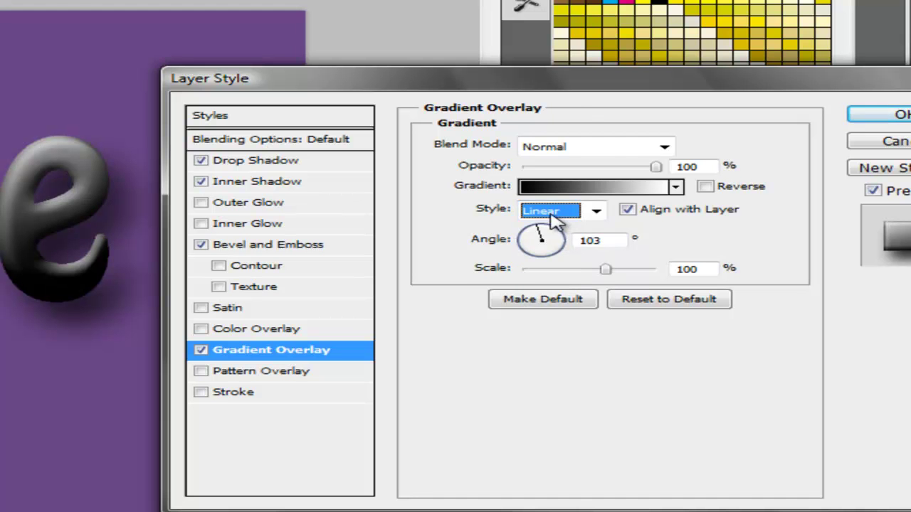
{"action": "left_click_drag", "start_coordinate": [566, 84], "coordinate": [578, 14]}
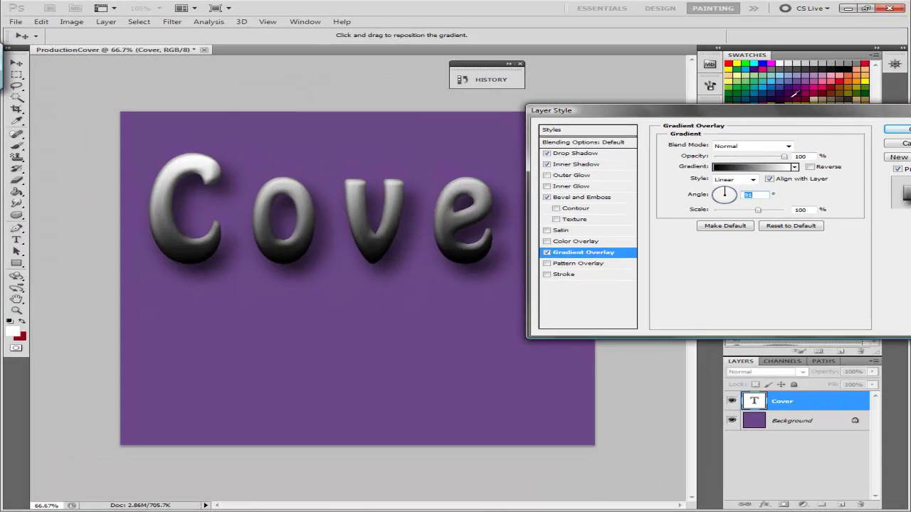
{"action": "mouse_move", "coordinate": [786, 111]}
{"action": "left_mouse_down"}
{"action": "mouse_move", "coordinate": [625, 182]}
{"action": "mouse_move", "coordinate": [590, 358]}
{"action": "mouse_move", "coordinate": [490, 321]}
{"action": "mouse_move", "coordinate": [487, 282]}
{"action": "left_mouse_up"}
{"action": "left_click_drag", "start_coordinate": [481, 164], "coordinate": [493, 147]}
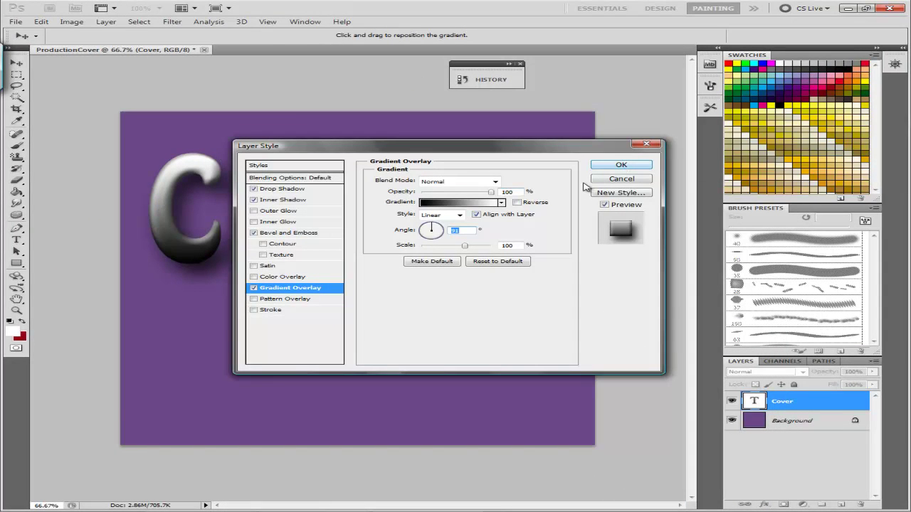
{"action": "left_click", "coordinate": [610, 166]}
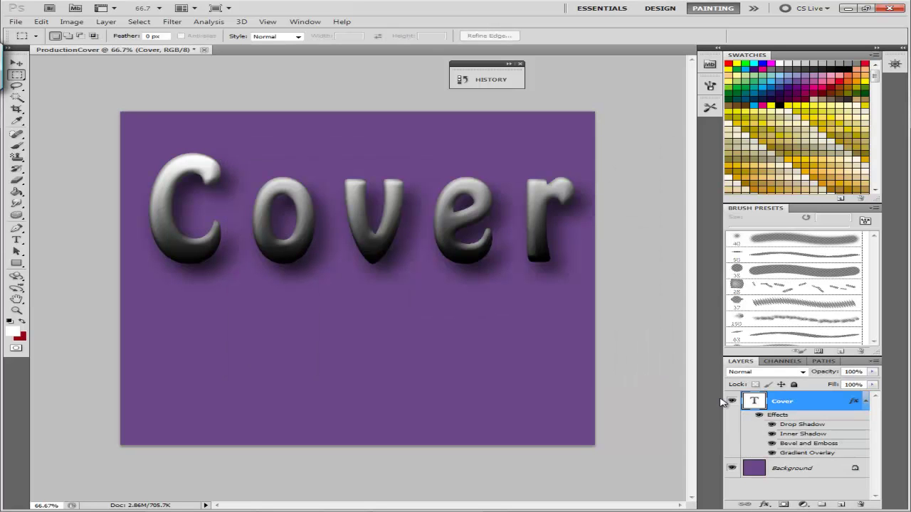
- Try painting broad white strokes across the Background layer with the 125 px brush and undo the painting
{"action": "left_click", "coordinate": [753, 467]}
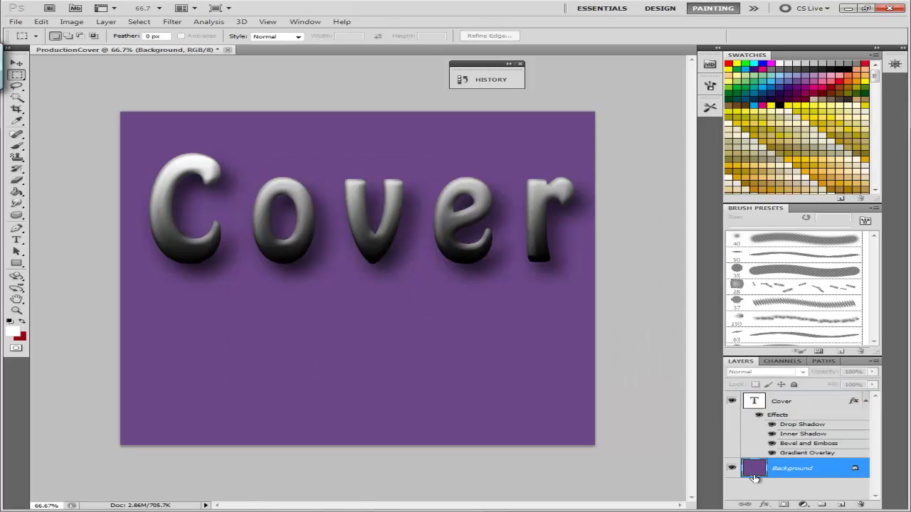
{"action": "left_click", "coordinate": [17, 146]}
{"action": "mouse_move", "coordinate": [124, 167]}
{"action": "left_mouse_down"}
{"action": "mouse_move", "coordinate": [363, 305]}
{"action": "mouse_move", "coordinate": [549, 325]}
{"action": "mouse_move", "coordinate": [125, 324]}
{"action": "left_mouse_up"}
{"action": "mouse_move", "coordinate": [240, 221]}
{"action": "left_mouse_down"}
{"action": "mouse_move", "coordinate": [540, 285]}
{"action": "mouse_move", "coordinate": [572, 222]}
{"action": "mouse_move", "coordinate": [234, 206]}
{"action": "mouse_move", "coordinate": [352, 428]}
{"action": "mouse_move", "coordinate": [469, 431]}
{"action": "left_mouse_up"}
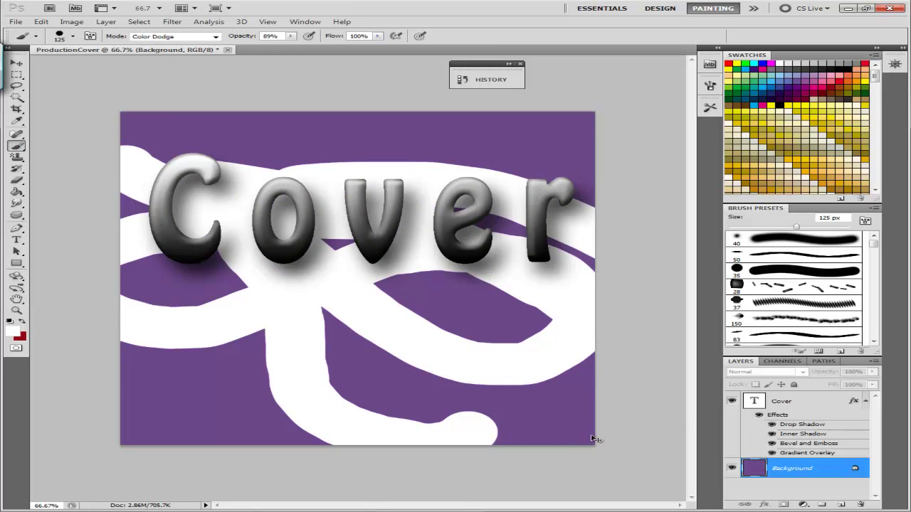
{"action": "key", "text": "ctrl+z"}
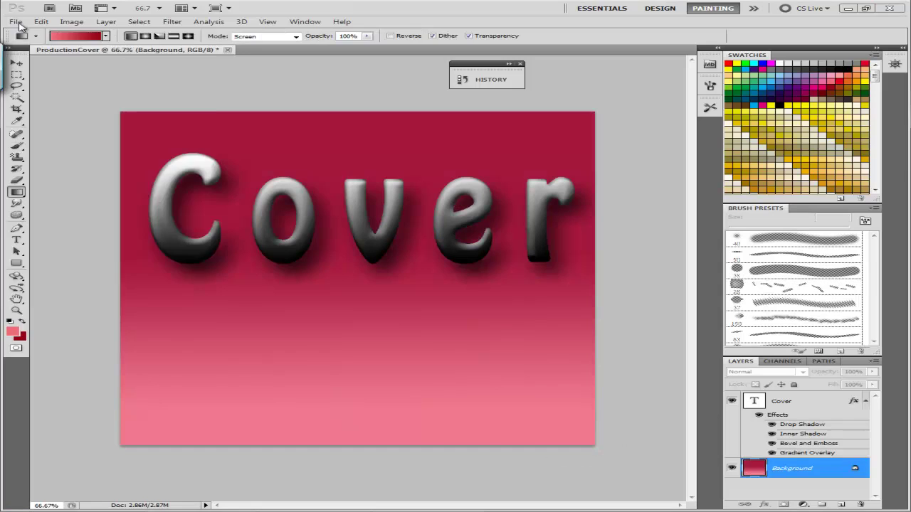
- Create a new 8 x 10 inch RGB document at 300 pixels/inch with a white background
{"action": "left_click", "coordinate": [15, 21]}
{"action": "left_click", "coordinate": [30, 27]}
{"action": "left_click", "coordinate": [521, 192]}
{"action": "left_click", "coordinate": [508, 229]}
{"action": "double_click", "coordinate": [409, 188]}
{"action": "type", "text": "8"}
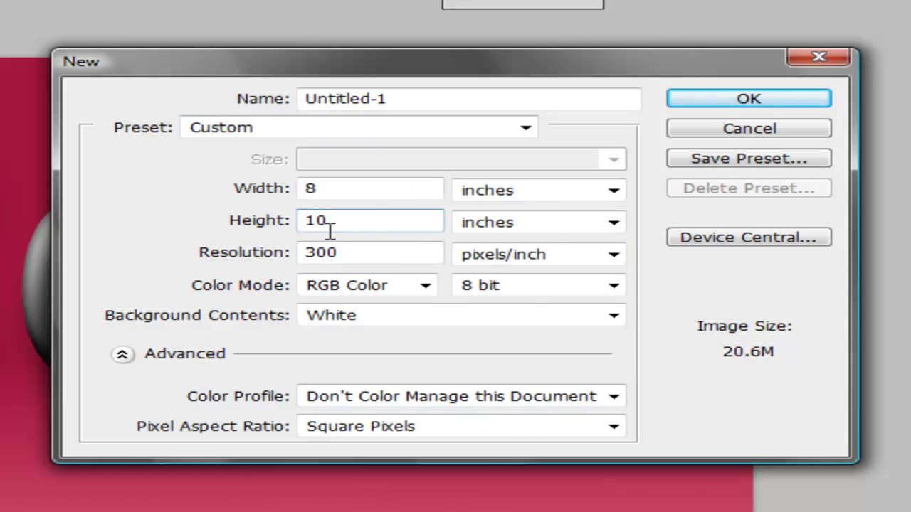
{"action": "key", "text": "Return"}
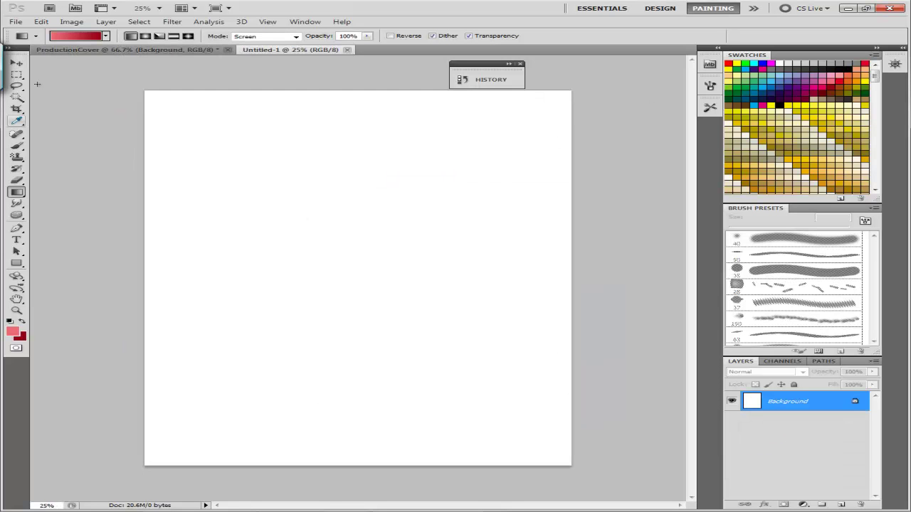
- Choose the hexagon cluster brush, enlarge it to 700 px, make a first stamp on the page and set the brush mode to Normal
{"action": "key", "text": "b"}
{"action": "left_click", "coordinate": [73, 36]}
{"action": "left_click_drag", "start_coordinate": [316, 160], "coordinate": [316, 239]}
{"action": "double_click", "coordinate": [195, 301]}
{"action": "key", "text": "bracketright"}
{"action": "key", "text": "bracketright"}
{"action": "key", "text": "bracketright"}
{"action": "key", "text": "bracketright"}
{"action": "key", "text": "bracketright"}
{"action": "key", "text": "bracketright"}
{"action": "left_click", "coordinate": [427, 290]}
{"action": "left_click", "coordinate": [175, 36]}
{"action": "left_click", "coordinate": [153, 49]}
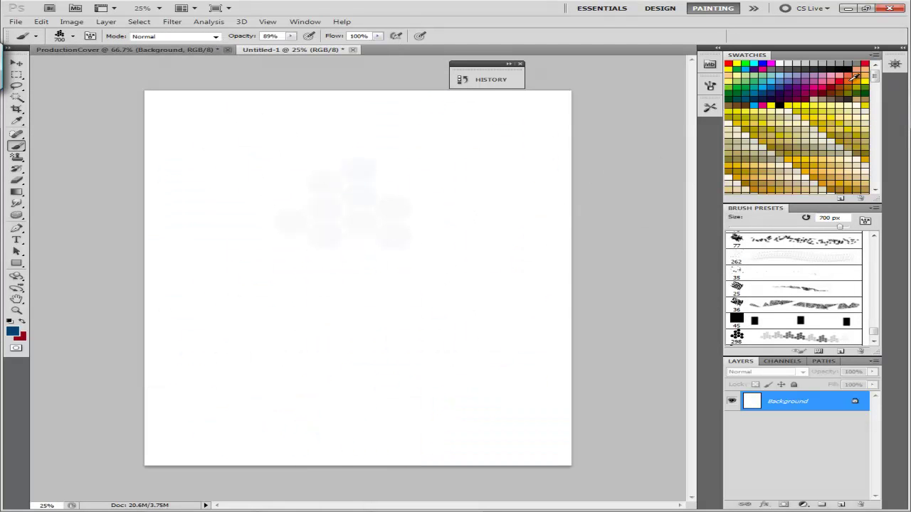
- Stamp orange hexagon clusters across the upper part of the page and an enlarged cluster near its center
{"action": "left_click", "coordinate": [853, 80]}
{"action": "left_click", "coordinate": [228, 144]}
{"action": "left_click", "coordinate": [246, 211]}
{"action": "left_click", "coordinate": [446, 167]}
{"action": "key", "text": "bracketright"}
{"action": "key", "text": "bracketright"}
{"action": "key", "text": "bracketright"}
{"action": "key", "text": "bracketright"}
{"action": "key", "text": "bracketright"}
{"action": "key", "text": "bracketright"}
{"action": "key", "text": "bracketright"}
{"action": "left_click", "coordinate": [403, 294]}
- Stamp further orange hexagon clusters in smaller and larger sizes around the lower part, sides and upper edge of the page
{"action": "key", "text": "bracketleft"}
{"action": "key", "text": "bracketleft"}
{"action": "key", "text": "bracketleft"}
{"action": "key", "text": "bracketleft"}
{"action": "left_click", "coordinate": [268, 382]}
{"action": "left_click", "coordinate": [399, 422]}
{"action": "key", "text": "bracketright"}
{"action": "key", "text": "bracketright"}
{"action": "key", "text": "bracketright"}
{"action": "key", "text": "bracketright"}
{"action": "key", "text": "bracketright"}
{"action": "left_click", "coordinate": [466, 311]}
{"action": "left_click", "coordinate": [200, 317]}
{"action": "left_click", "coordinate": [339, 132]}
{"action": "left_click", "coordinate": [512, 220]}
{"action": "left_click", "coordinate": [467, 142]}
- Add a new layer above the hexagon artwork and choose the ring-shaped brush
{"action": "left_click", "coordinate": [840, 503]}
{"action": "left_click", "coordinate": [73, 36]}
{"action": "left_click", "coordinate": [283, 161]}
{"action": "left_click_drag", "start_coordinate": [317, 207], "coordinate": [316, 163]}
{"action": "double_click", "coordinate": [212, 133]}
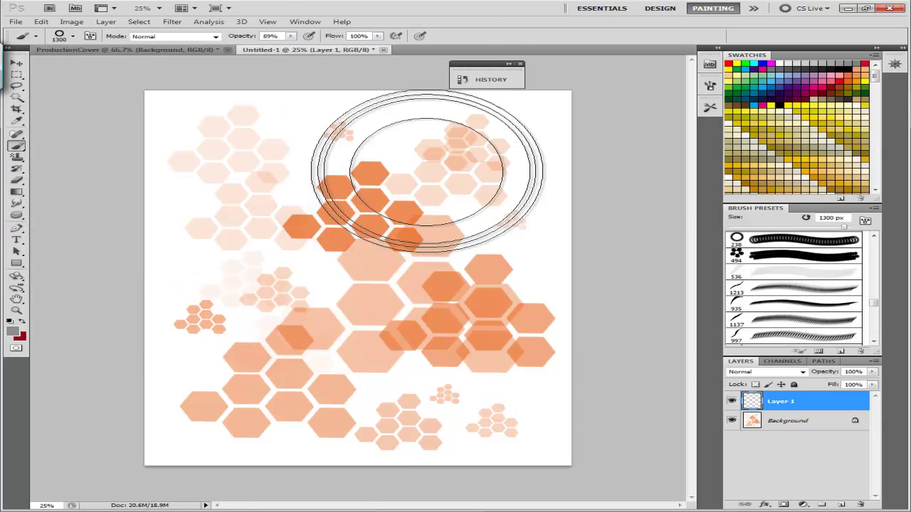
- Create a title text box across the upper part of the page and enter Russian Roule
{"action": "key", "text": "t"}
{"action": "left_click_drag", "start_coordinate": [214, 131], "coordinate": [522, 257]}
{"action": "type", "text": "The"}
{"action": "key", "text": "BackSpace"}
{"action": "key", "text": "BackSpace"}
{"action": "key", "text": "BackSpace"}
{"action": "type", "text": "Russian Roule"}
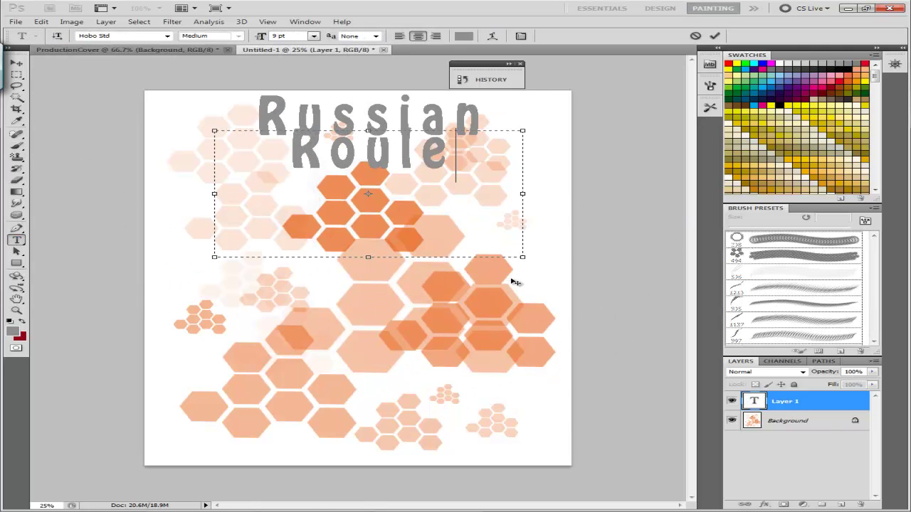
- Replace the title text with The Job
{"action": "key", "text": "BackSpace"}
{"action": "key", "text": "BackSpace"}
{"action": "key", "text": "BackSpace"}
{"action": "key", "text": "BackSpace"}
{"action": "key", "text": "BackSpace"}
{"action": "key", "text": "BackSpace"}
{"action": "key", "text": "BackSpace"}
{"action": "key", "text": "BackSpace"}
{"action": "key", "text": "BackSpace"}
{"action": "key", "text": "BackSpace"}
{"action": "key", "text": "BackSpace"}
{"action": "key", "text": "BackSpace"}
{"action": "key", "text": "BackSpace"}
{"action": "type", "text": "The Job"}
- Set the whole title in black Fixedsys Regular at 12 pt and finish editing the text
{"action": "key", "text": "ctrl+a"}
{"action": "left_click", "coordinate": [167, 36]}
{"action": "scroll", "coordinate": [224, 237], "scroll_direction": "down", "scroll_amount": 5}
{"action": "left_click", "coordinate": [235, 128]}
{"action": "left_click", "coordinate": [168, 35]}
{"action": "scroll", "coordinate": [242, 179], "scroll_direction": "up", "scroll_amount": 5}
{"action": "left_click", "coordinate": [238, 84]}
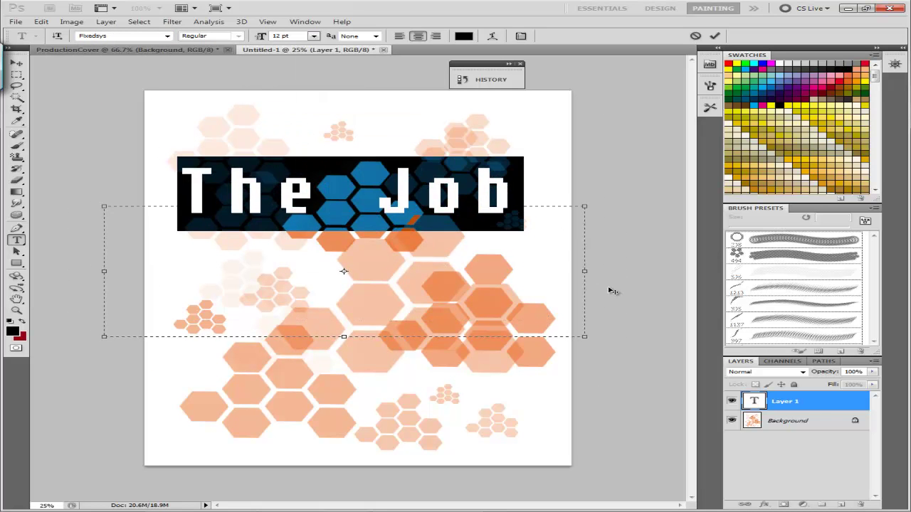
{"action": "left_click", "coordinate": [16, 74]}
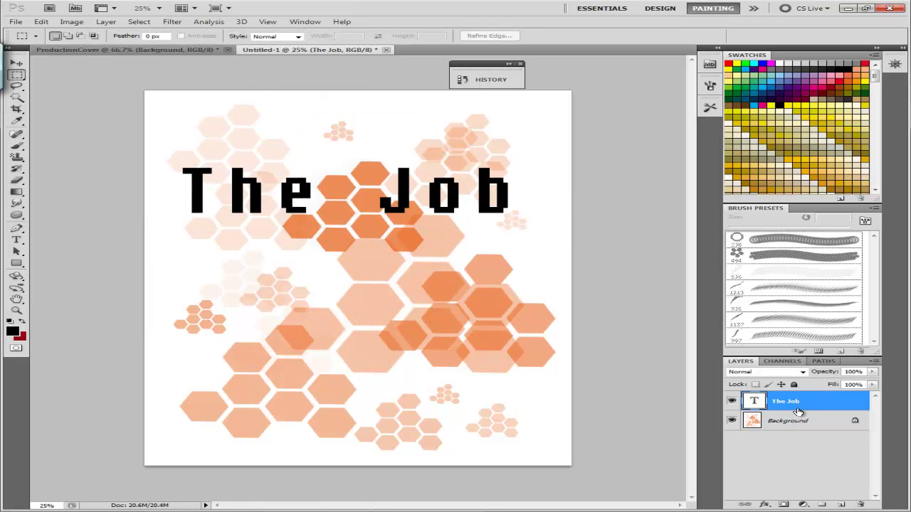
- Add a new layer beneath The Job title and select a full-width rectangular band behind the text
{"action": "left_click", "coordinate": [841, 504]}
{"action": "left_click_drag", "start_coordinate": [807, 400], "coordinate": [807, 427]}
{"action": "left_click_drag", "start_coordinate": [145, 151], "coordinate": [549, 236]}
- Set the Gradient tool to the Reflected style and try moving the stops in its gradient
{"action": "key", "text": "g"}
{"action": "left_click", "coordinate": [822, 65]}
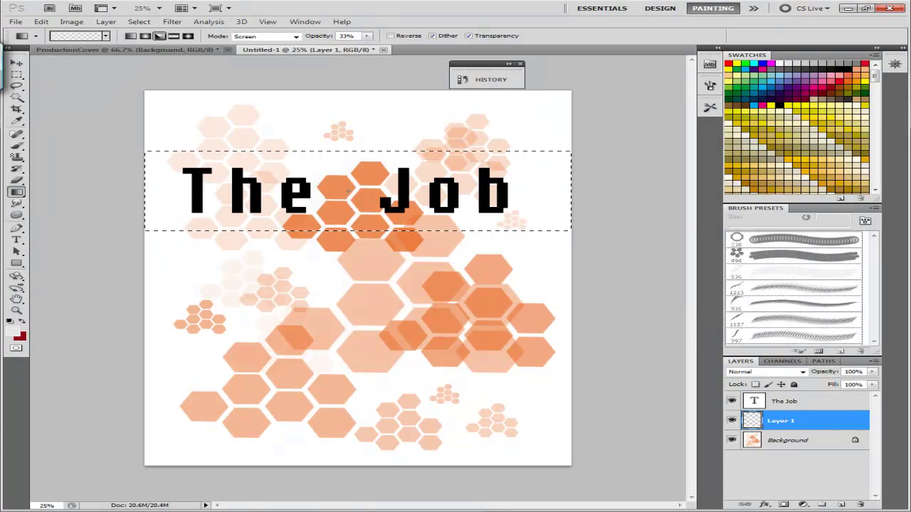
{"action": "left_click", "coordinate": [174, 36]}
{"action": "left_click", "coordinate": [105, 36]}
{"action": "left_click", "coordinate": [87, 37]}
{"action": "left_click_drag", "start_coordinate": [516, 232], "coordinate": [732, 233]}
{"action": "left_click_drag", "start_coordinate": [776, 232], "coordinate": [610, 238]}
{"action": "left_click", "coordinate": [764, 107]}
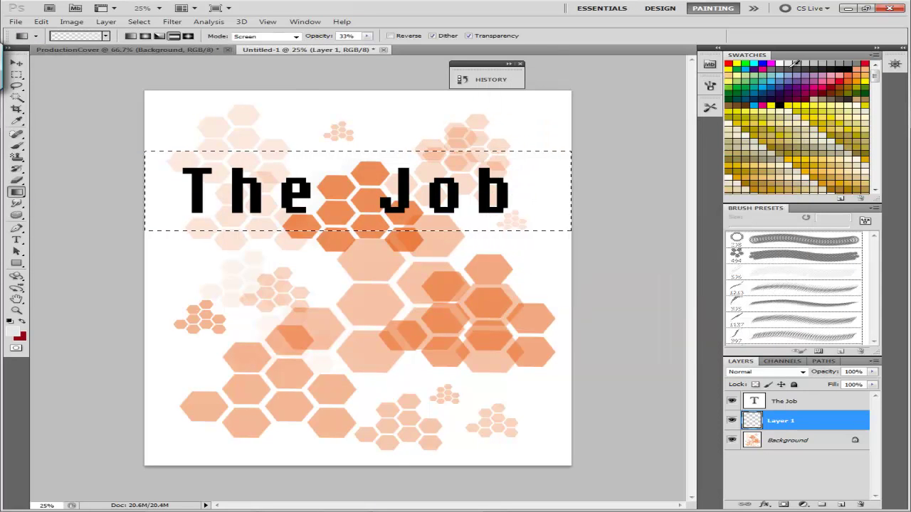
- Fill the selected band with a gray reflected gradient from its middle to its lower edge and deselect it
{"action": "left_click", "coordinate": [799, 68]}
{"action": "left_click_drag", "start_coordinate": [357, 192], "coordinate": [357, 230]}
{"action": "left_click", "coordinate": [17, 75]}
{"action": "key", "text": "ctrl+d"}
- Stamp an enlarged skull brush on Layer 2 between the title words The and Job
{"action": "left_click", "coordinate": [16, 145]}
{"action": "left_click", "coordinate": [72, 37]}
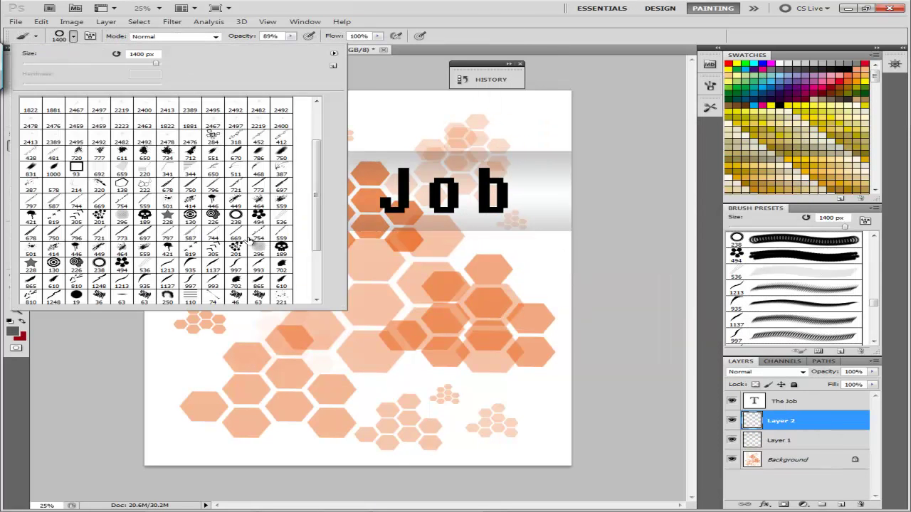
{"action": "double_click", "coordinate": [284, 254]}
{"action": "key", "text": "bracketright"}
{"action": "key", "text": "bracketright"}
{"action": "key", "text": "bracketright"}
{"action": "key", "text": "bracketright"}
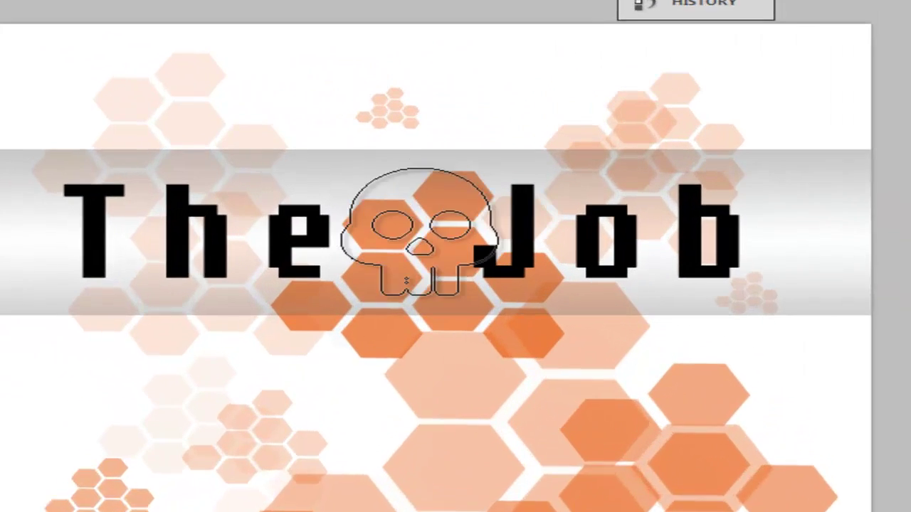
{"action": "left_click", "coordinate": [352, 186]}
- Stamp a large dark red paint splatter over the lower-right part of the page, undoing a first misplaced stamp
{"action": "double_click", "coordinate": [356, 355]}
{"action": "key", "text": "bracketright"}
{"action": "key", "text": "bracketright"}
{"action": "key", "text": "bracketright"}
{"action": "key", "text": "bracketright"}
{"action": "key", "text": "bracketright"}
{"action": "left_click", "coordinate": [378, 233]}
{"action": "key", "text": "ctrl+z"}
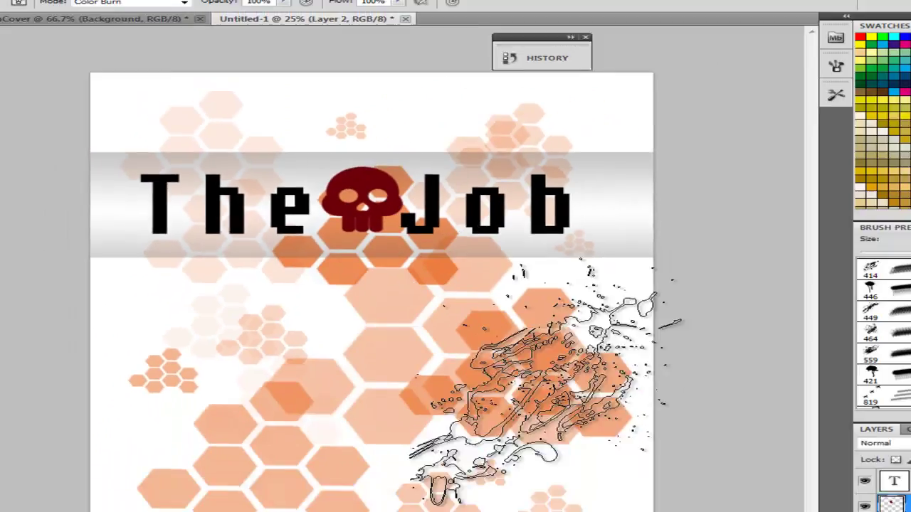
{"action": "left_click", "coordinate": [573, 420]}
- Choose a different splatter brush, enlarge it and stamp a dark red splatter in the page's lower-left corner
{"action": "key", "text": "bracketleft"}
{"action": "key", "text": "bracketleft"}
{"action": "left_click", "coordinate": [62, 36]}
{"action": "left_click", "coordinate": [249, 205]}
{"action": "left_click", "coordinate": [373, 310]}
{"action": "key", "text": "bracketright"}
{"action": "key", "text": "bracketright"}
{"action": "key", "text": "bracketright"}
{"action": "key", "text": "bracketright"}
{"action": "key", "text": "bracketright"}
{"action": "key", "text": "bracketright"}
{"action": "key", "text": "bracketright"}
{"action": "left_click", "coordinate": [194, 314]}
{"action": "key", "text": "ctrl+z"}
{"action": "left_click", "coordinate": [181, 427]}
- Choose the dripping brush, enlarge it to 500 px and stamp it over the skull in the title
{"action": "left_click", "coordinate": [61, 36]}
{"action": "double_click", "coordinate": [203, 203]}
{"action": "key", "text": "bracketright"}
{"action": "key", "text": "bracketright"}
{"action": "key", "text": "bracketright"}
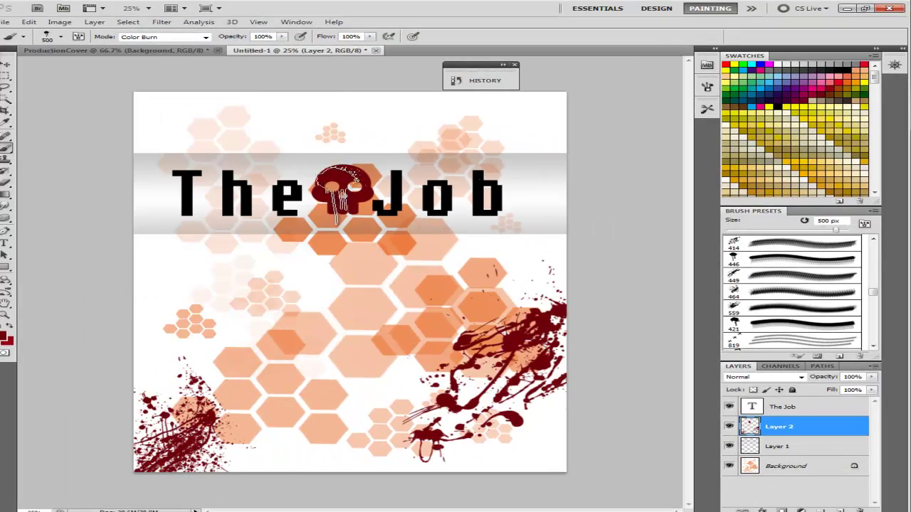
{"action": "left_click", "coordinate": [353, 191]}
- Choose a large jagged splatter brush, enlarge it to 2500 px and stamp dark red shards across the page's lower edge
{"action": "left_click", "coordinate": [61, 37]}
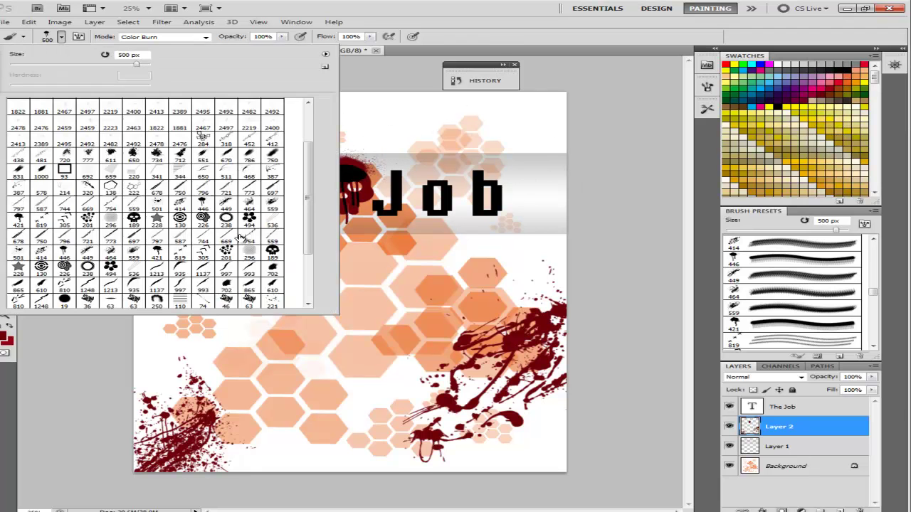
{"action": "double_click", "coordinate": [160, 206]}
{"action": "key", "text": "bracketright"}
{"action": "key", "text": "bracketright"}
{"action": "key", "text": "bracketright"}
{"action": "key", "text": "bracketright"}
{"action": "key", "text": "bracketright"}
{"action": "key", "text": "bracketright"}
{"action": "key", "text": "bracketright"}
{"action": "key", "text": "bracketright"}
{"action": "left_click", "coordinate": [227, 467]}
{"action": "left_click", "coordinate": [459, 438]}
- Choose another jagged brush, enlarge it to 1200 px and stamp four more times to build up the dark red lower area
{"action": "left_click", "coordinate": [61, 37]}
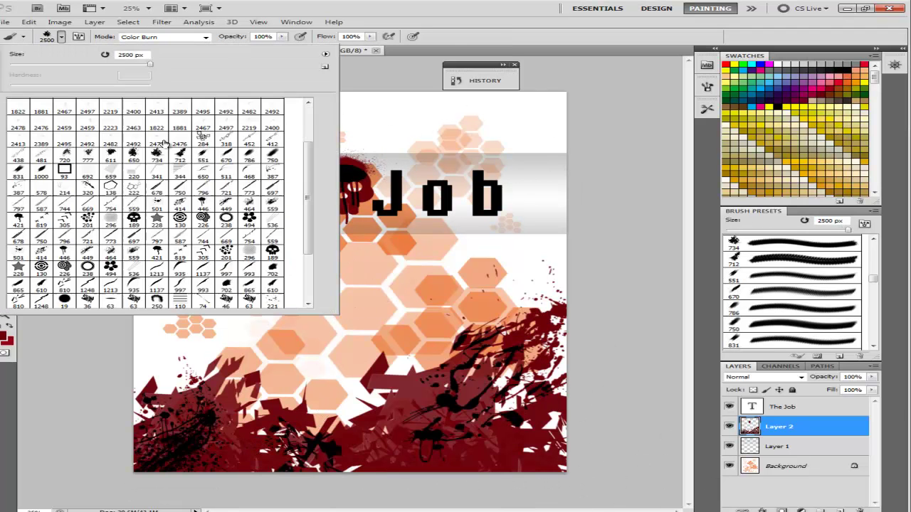
{"action": "double_click", "coordinate": [171, 230]}
{"action": "key", "text": "bracketright"}
{"action": "key", "text": "bracketright"}
{"action": "left_click", "coordinate": [499, 448]}
{"action": "left_click", "coordinate": [263, 416]}
{"action": "key", "text": "bracketright"}
{"action": "left_click", "coordinate": [182, 373]}
{"action": "left_click", "coordinate": [310, 436]}
- Choose the tilted-frames brush, set an orange colour, enlarge the brush and stamp orange frames around the lower splatter area
{"action": "left_click", "coordinate": [61, 36]}
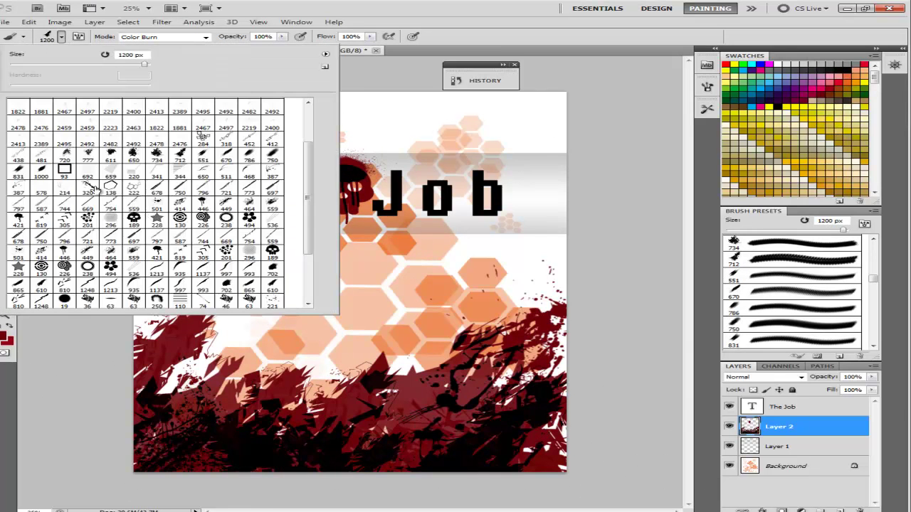
{"action": "double_click", "coordinate": [203, 141]}
{"action": "left_click", "coordinate": [846, 76]}
{"action": "key", "text": "bracketright"}
{"action": "key", "text": "bracketright"}
{"action": "key", "text": "bracketright"}
{"action": "key", "text": "bracketright"}
{"action": "key", "text": "bracketright"}
{"action": "key", "text": "bracketright"}
{"action": "key", "text": "bracketright"}
{"action": "key", "text": "bracketright"}
{"action": "key", "text": "bracketright"}
{"action": "key", "text": "bracketright"}
{"action": "key", "text": "bracketright"}
{"action": "key", "text": "bracketright"}
{"action": "left_click", "coordinate": [427, 416]}
{"action": "left_click", "coordinate": [352, 326]}
- Add the text "Based God Entertainment Presents" above the title at 6 pt
{"action": "key", "text": "t"}
{"action": "left_click_drag", "start_coordinate": [182, 108], "coordinate": [504, 153]}
{"action": "type", "text": "based god e"}
{"action": "key", "text": "BackSpace"}
{"action": "key", "text": "BackSpace"}
{"action": "key", "text": "ctrl+a"}
{"action": "left_click", "coordinate": [305, 36]}
{"action": "left_click", "coordinate": [297, 69]}
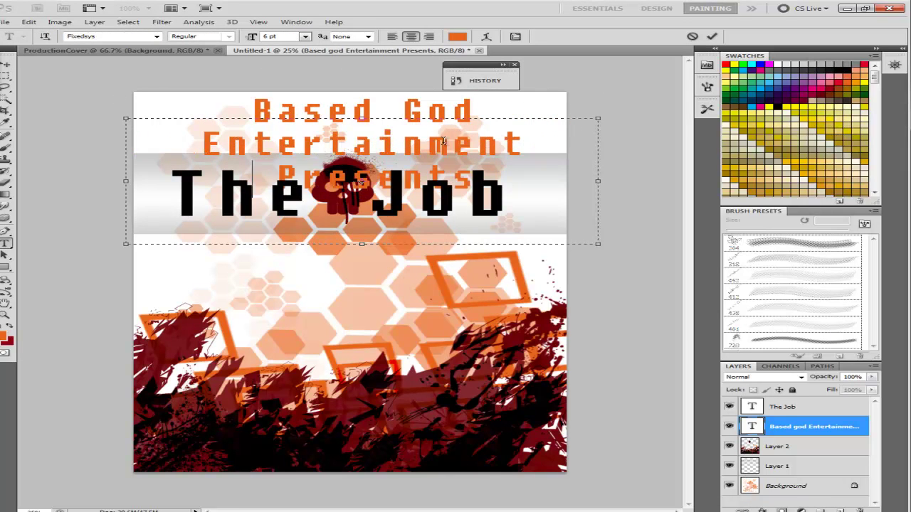
- Set the Based God Entertainment Presents text to 3 pt, fit it on one line along the page's upper edge and colour it dark red
{"action": "key", "text": "ctrl+a"}
{"action": "left_click_drag", "start_coordinate": [556, 146], "coordinate": [554, 147]}
{"action": "left_click", "coordinate": [226, 107]}
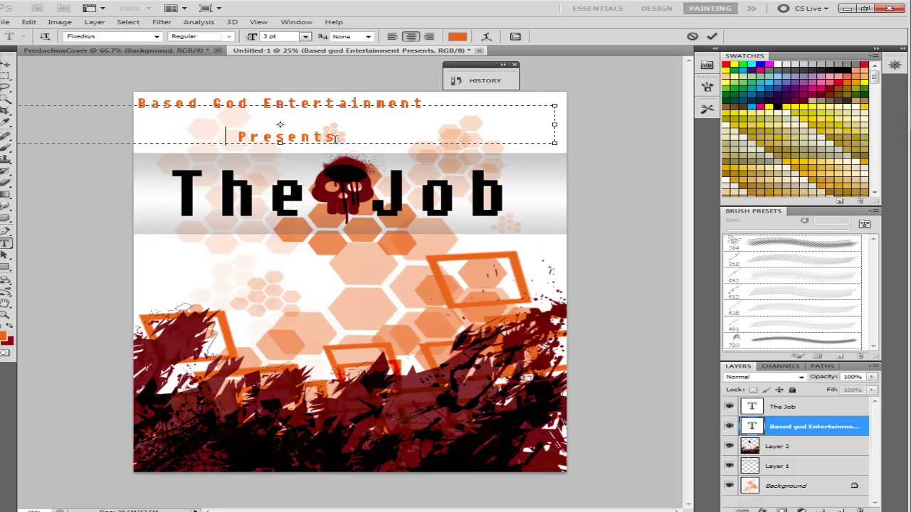
{"action": "key", "text": "BackSpace"}
{"action": "left_click_drag", "start_coordinate": [207, 87], "coordinate": [274, 92]}
{"action": "left_click_drag", "start_coordinate": [551, 108], "coordinate": [150, 109]}
{"action": "key", "text": "ctrl+BackSpace"}
{"action": "left_click", "coordinate": [5, 75]}
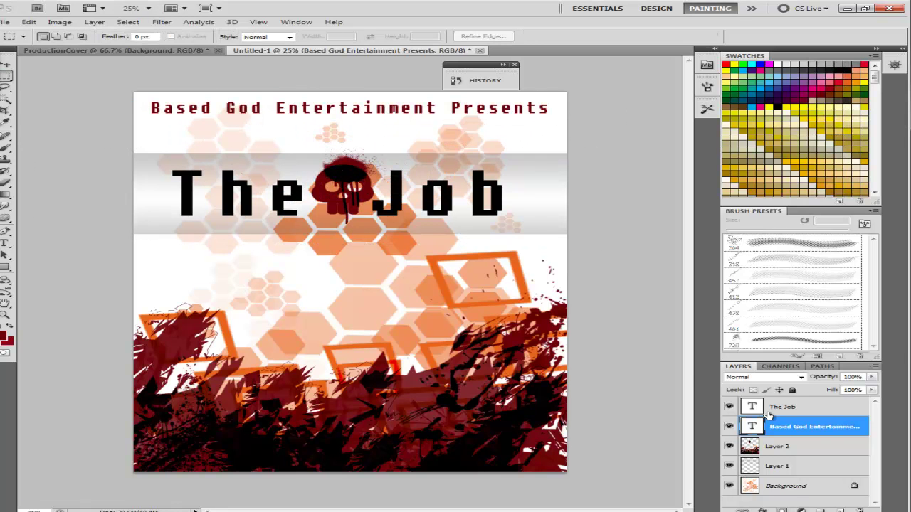
- Give The Job title a 27 px distance, 43 px size drop shadow and an inner bevel with 898% depth and 6 px soften
{"action": "double_click", "coordinate": [826, 407]}
{"action": "left_click", "coordinate": [608, 151]}
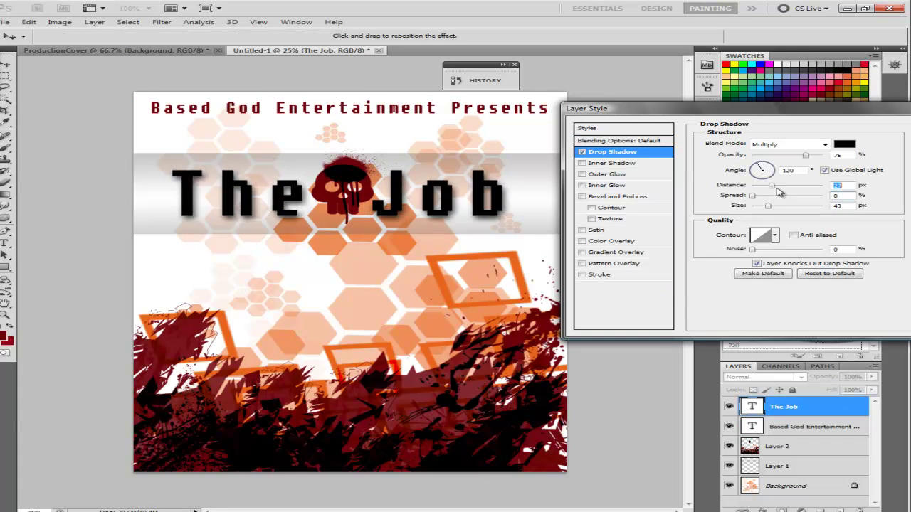
{"action": "left_click", "coordinate": [618, 197]}
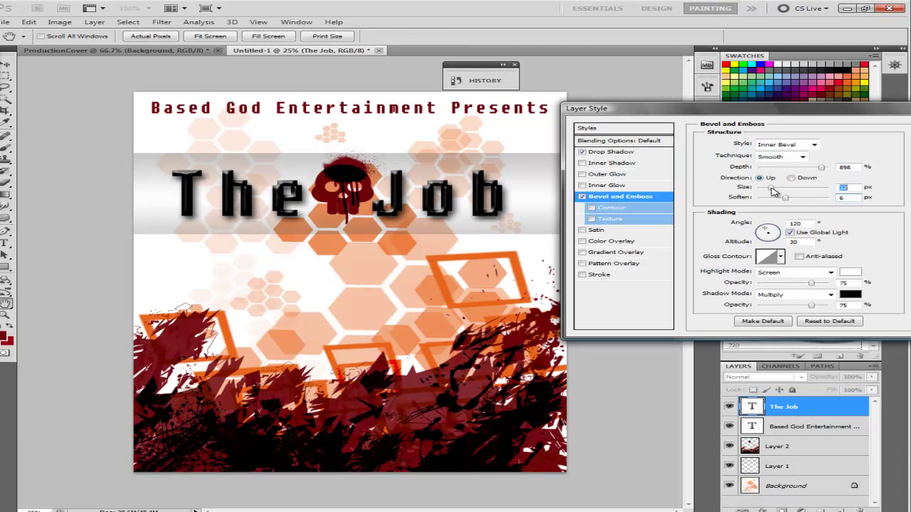
- Add Satin and a Gradient Overlay with an adjusted colour stop to The Job title, leaving Color Overlay and Stroke off
{"action": "left_click", "coordinate": [582, 230]}
{"action": "left_click", "coordinate": [583, 242]}
{"action": "left_click", "coordinate": [583, 242]}
{"action": "left_click", "coordinate": [598, 252]}
{"action": "left_click", "coordinate": [797, 165]}
{"action": "double_click", "coordinate": [773, 259]}
{"action": "left_click_drag", "start_coordinate": [288, 104], "coordinate": [285, 141]}
{"action": "left_click", "coordinate": [288, 158]}
{"action": "left_click", "coordinate": [609, 63]}
{"action": "left_click", "coordinate": [760, 108]}
{"action": "left_click", "coordinate": [599, 275]}
{"action": "left_click", "coordinate": [582, 275]}
{"action": "left_click_drag", "start_coordinate": [716, 108], "coordinate": [572, 78]}
{"action": "left_click", "coordinate": [807, 103]}
- Rasterize The Job layer and mark the letter T with the chevron brush at 175 px
{"action": "right_click", "coordinate": [821, 414]}
{"action": "left_click", "coordinate": [746, 231]}
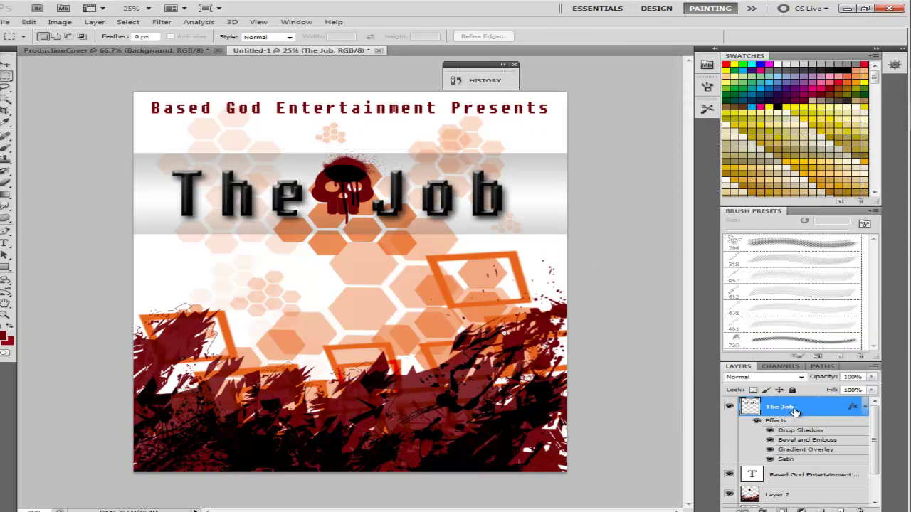
{"action": "key", "text": "b"}
{"action": "left_click", "coordinate": [60, 36]}
{"action": "scroll", "coordinate": [207, 150], "scroll_direction": "down", "scroll_amount": 2}
{"action": "double_click", "coordinate": [248, 225]}
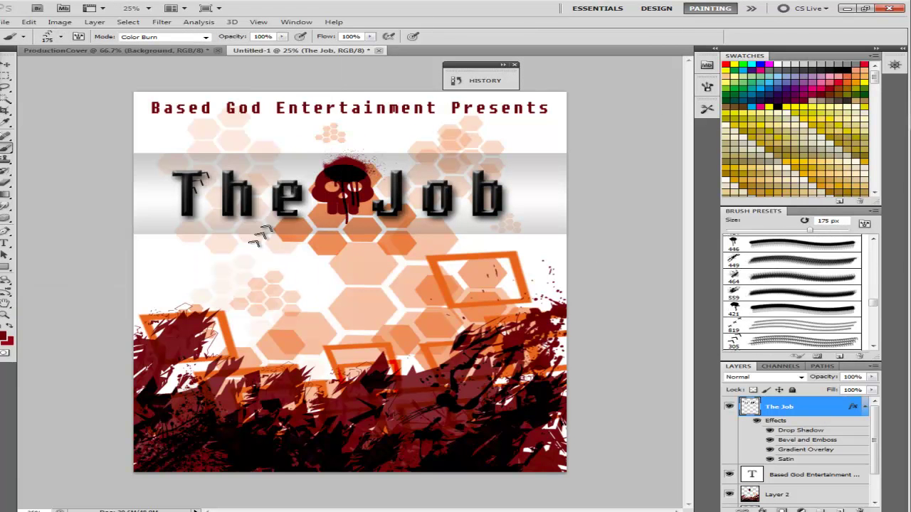
- Choose a scratchy brush at 300 px and stamp it over the letter o of Job
{"action": "left_click", "coordinate": [61, 36]}
{"action": "scroll", "coordinate": [240, 171], "scroll_direction": "up", "scroll_amount": 2}
{"action": "double_click", "coordinate": [202, 129]}
{"action": "left_click", "coordinate": [443, 204]}
- Try stamping the hexagon cluster brush at 700 px near the right end of the title band
{"action": "left_click", "coordinate": [61, 36]}
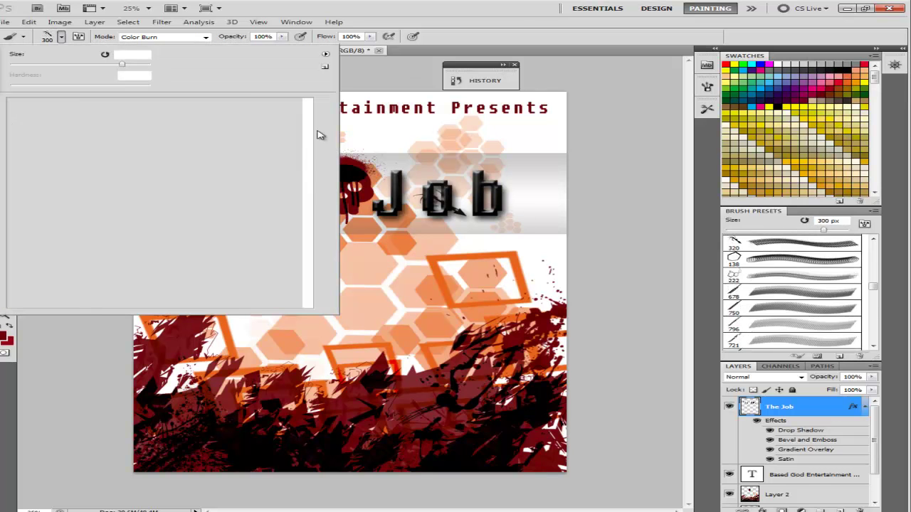
{"action": "left_click_drag", "start_coordinate": [305, 183], "coordinate": [307, 274]}
{"action": "left_click", "coordinate": [223, 251]}
{"action": "double_click", "coordinate": [199, 250]}
{"action": "key", "text": "bracketright"}
{"action": "key", "text": "bracketright"}
{"action": "key", "text": "bracketright"}
{"action": "key", "text": "bracketright"}
{"action": "key", "text": "bracketright"}
{"action": "key", "text": "bracketleft"}
{"action": "key", "text": "bracketleft"}
{"action": "key", "text": "bracketleft"}
{"action": "key", "text": "bracketleft"}
{"action": "key", "text": "bracketleft"}
{"action": "key", "text": "bracketright"}
{"action": "key", "text": "bracketright"}
{"action": "key", "text": "bracketright"}
{"action": "key", "text": "bracketright"}
{"action": "key", "text": "bracketright"}
{"action": "left_click", "coordinate": [554, 213]}
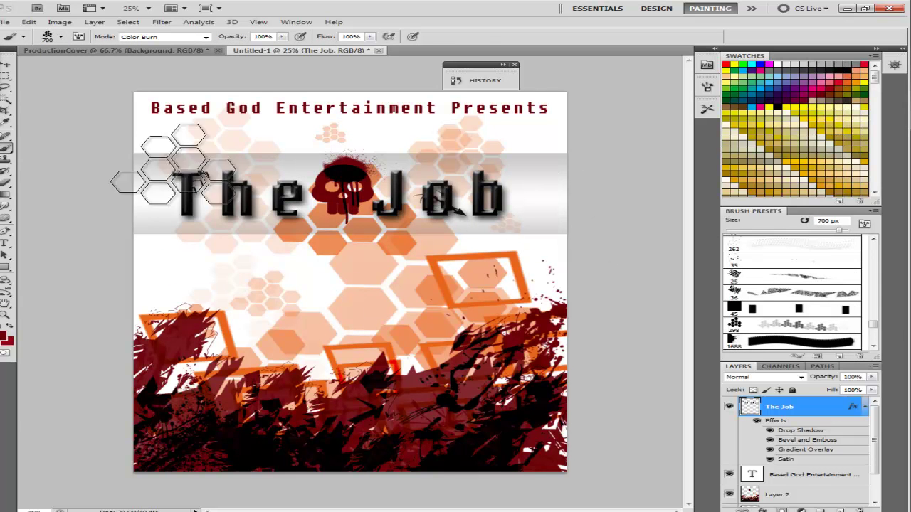
- Switch to a thin diagonal scratch brush at 175 px for The Job layer
{"action": "right_click", "coordinate": [182, 230]}
{"action": "scroll", "coordinate": [183, 213], "scroll_direction": "up", "scroll_amount": 1}
{"action": "double_click", "coordinate": [195, 191]}
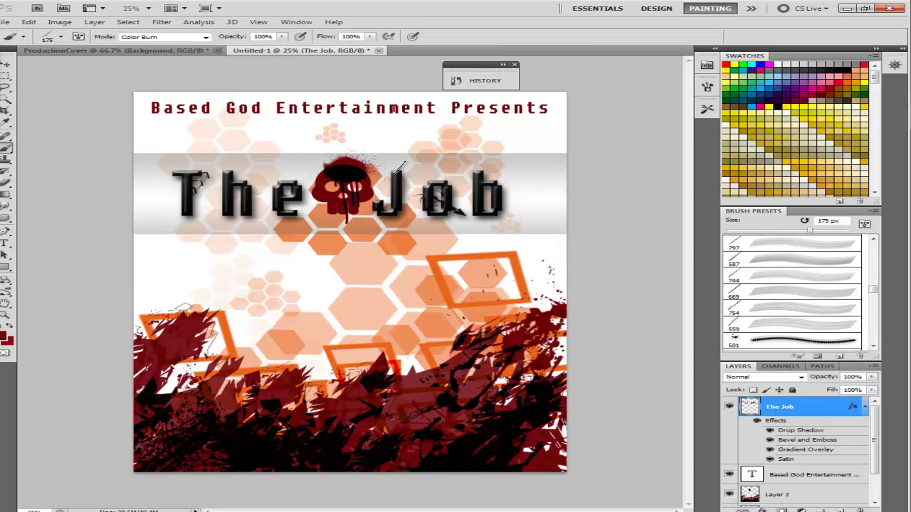
- Apply a drop shadow with 16 px distance plus Bevel and Emboss to the Based God Entertainment Presents text
{"action": "left_click", "coordinate": [456, 133]}
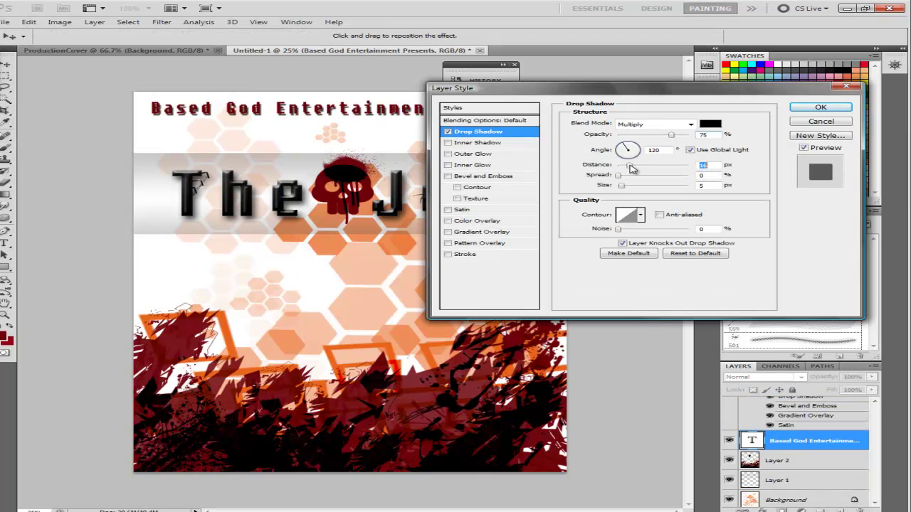
{"action": "left_click", "coordinate": [483, 175]}
{"action": "left_click", "coordinate": [821, 107]}
- Apply an inner Bevel and Emboss with 266% depth and an increased size to Layer 2
{"action": "left_click", "coordinate": [447, 176]}
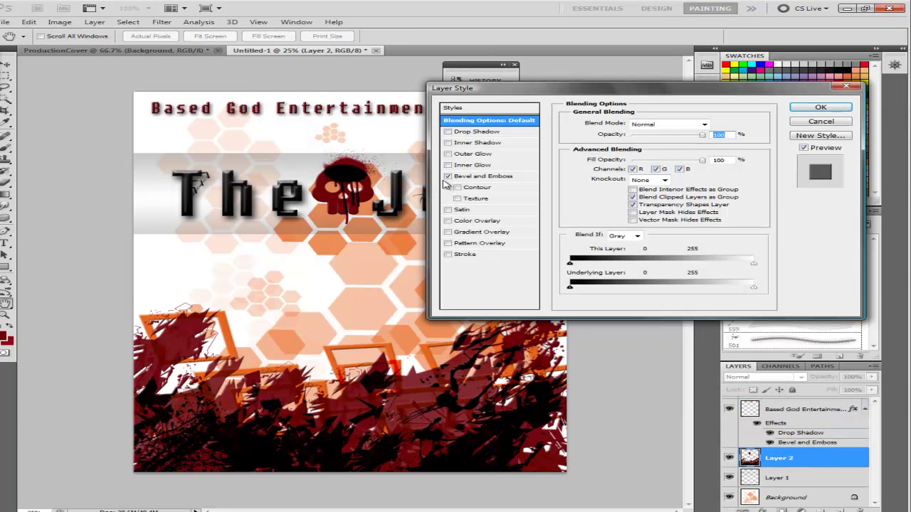
{"action": "left_click", "coordinate": [451, 178]}
{"action": "left_click", "coordinate": [447, 176]}
{"action": "left_click", "coordinate": [448, 176]}
{"action": "left_click_drag", "start_coordinate": [627, 167], "coordinate": [633, 168]}
{"action": "left_click", "coordinate": [642, 147]}
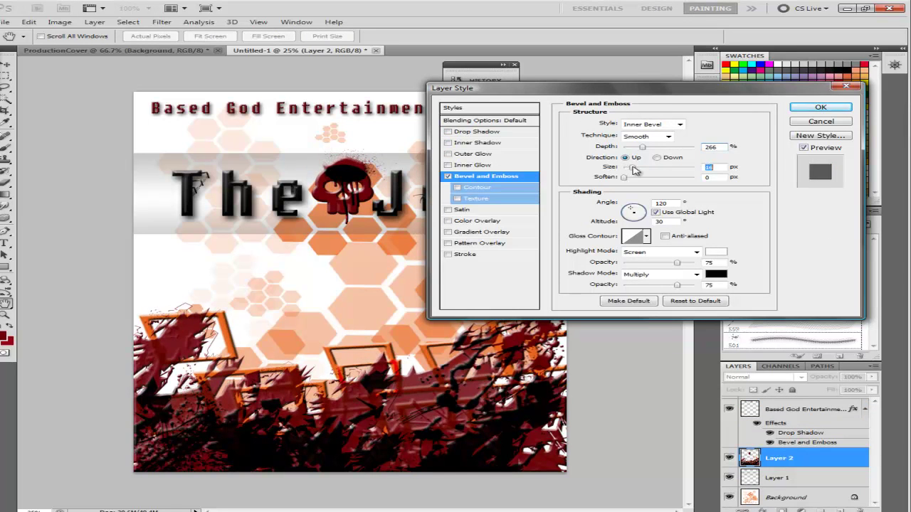
{"action": "left_click", "coordinate": [818, 108]}
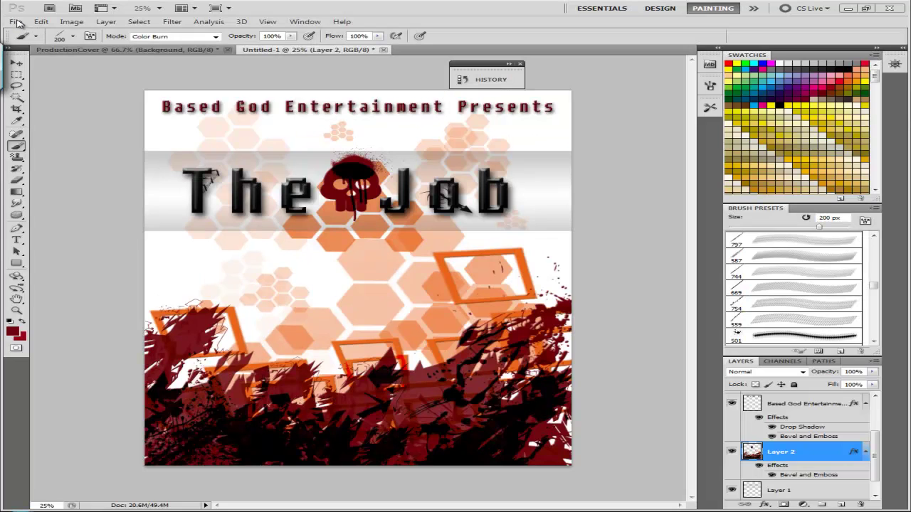
- Create a new document named LOGO measuring 1000 by 1000 pixels
{"action": "left_click", "coordinate": [17, 24]}
{"action": "left_click", "coordinate": [25, 33]}
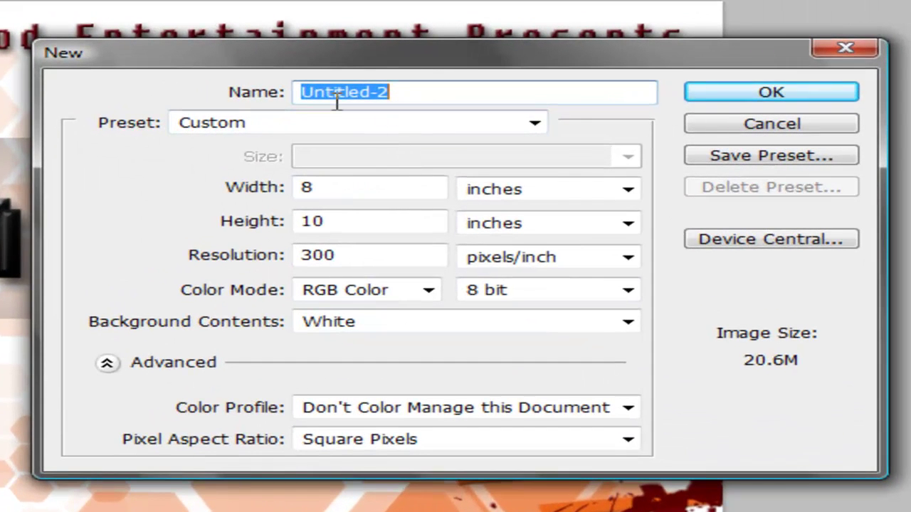
{"action": "type", "text": "LOGO"}
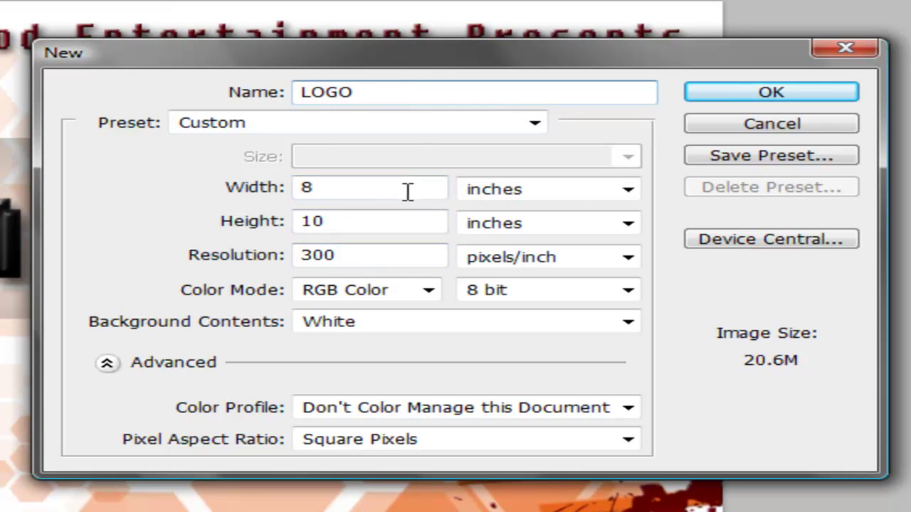
{"action": "left_click", "coordinate": [573, 192]}
{"action": "left_click", "coordinate": [535, 228]}
{"action": "left_click", "coordinate": [519, 249]}
{"action": "left_click", "coordinate": [379, 186]}
{"action": "type", "text": "1"}
{"action": "type", "text": "000"}
{"action": "left_click", "coordinate": [771, 92]}
- Choose the skull brush, enlarge it and stamp a dark red skull in the middle of the LOGO canvas on Layer 1
{"action": "left_click", "coordinate": [73, 36]}
{"action": "left_click_drag", "start_coordinate": [317, 139], "coordinate": [316, 202]}
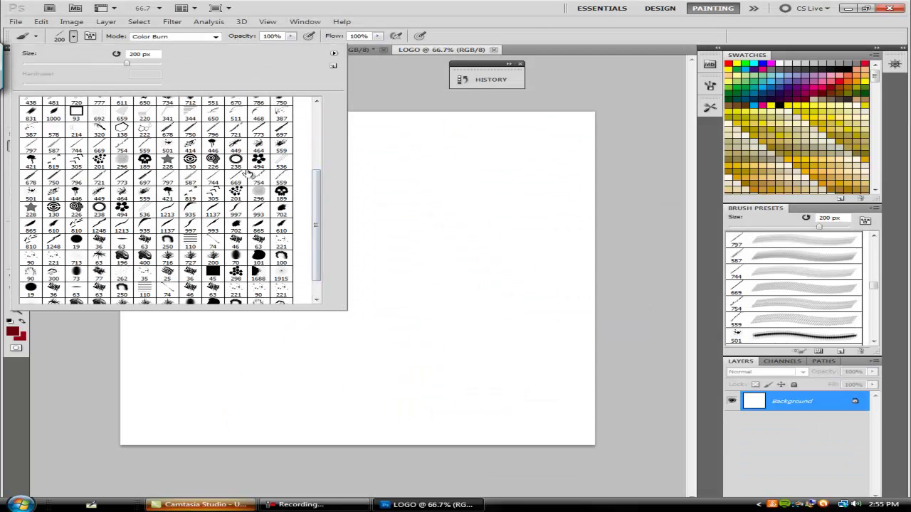
{"action": "double_click", "coordinate": [281, 201]}
{"action": "key", "text": "bracketright"}
{"action": "key", "text": "bracketright"}
{"action": "key", "text": "bracketright"}
{"action": "key", "text": "bracketright"}
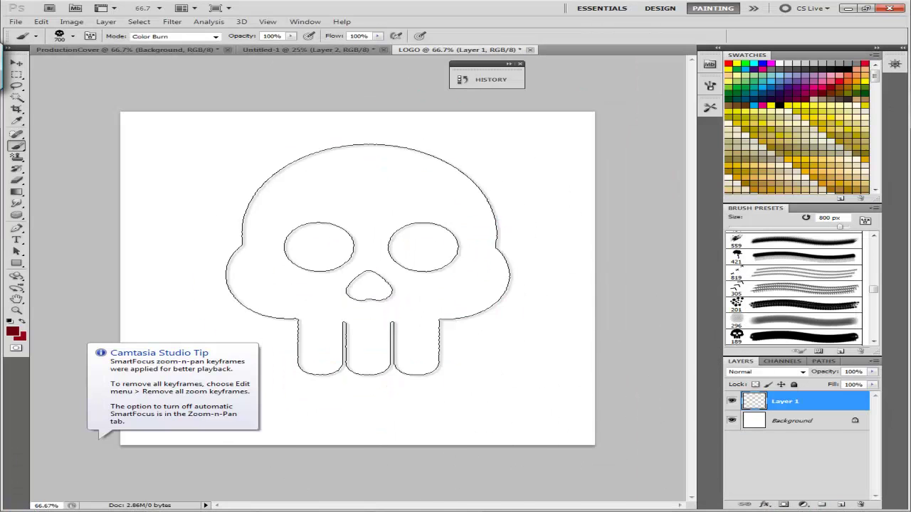
{"action": "key", "text": "bracketleft"}
{"action": "key", "text": "bracketleft"}
{"action": "key", "text": "bracketleft"}
{"action": "key", "text": "bracketleft"}
{"action": "left_click", "coordinate": [375, 269]}
{"action": "key", "text": "bracketright"}
{"action": "key", "text": "bracketright"}
{"action": "key", "text": "bracketleft"}
{"action": "key", "text": "bracketleft"}
{"action": "key", "text": "bracketleft"}
{"action": "key", "text": "bracketleft"}
{"action": "key", "text": "bracketleft"}
{"action": "key", "text": "bracketleft"}
- Choose the double-ring brush, enlarge it to 900 px and stamp a dark red ring around the skull
{"action": "left_click", "coordinate": [73, 36]}
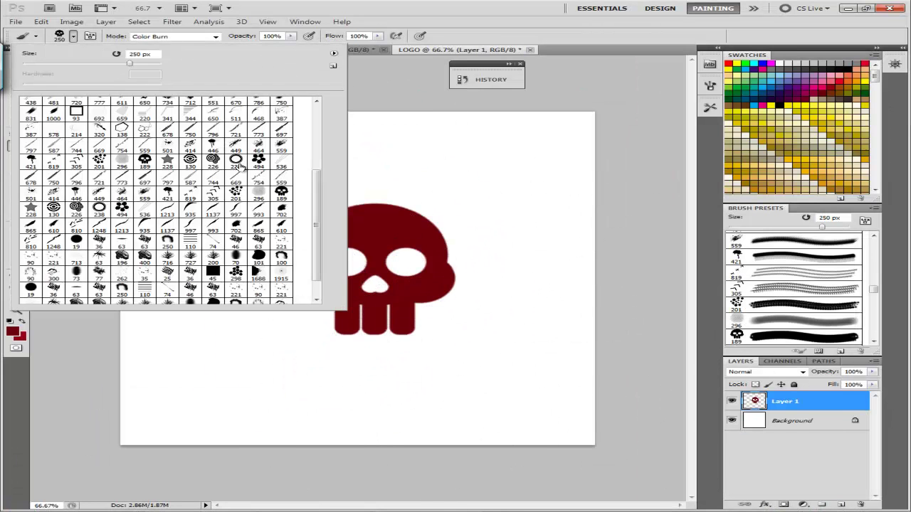
{"action": "double_click", "coordinate": [236, 162]}
{"action": "key", "text": "bracketright"}
{"action": "key", "text": "bracketright"}
{"action": "key", "text": "bracketright"}
{"action": "key", "text": "bracketright"}
{"action": "key", "text": "bracketright"}
{"action": "key", "text": "bracketright"}
{"action": "key", "text": "bracketright"}
{"action": "key", "text": "bracketright"}
{"action": "left_click", "coordinate": [375, 267]}
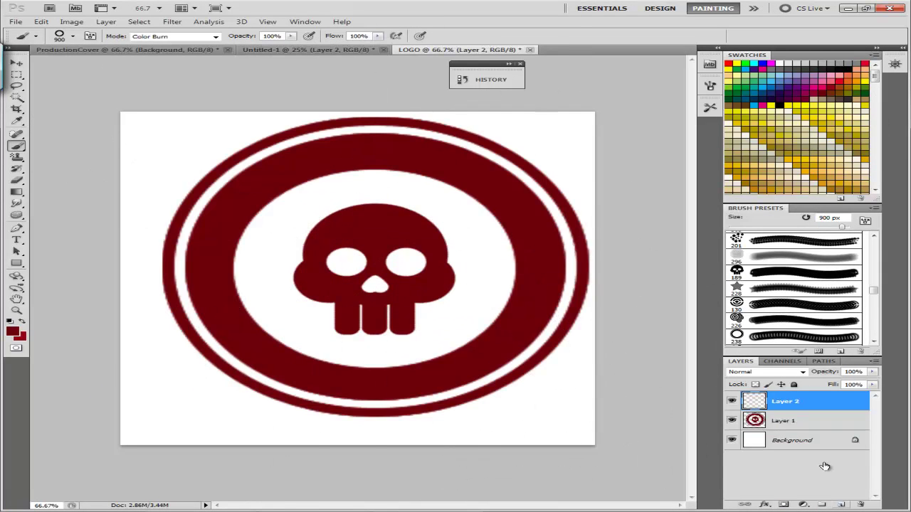
- Draw a filled ellipse the size of the outer ring beneath Layer 1 and darken its fill by setting the red value to 0
{"action": "left_click", "coordinate": [841, 504], "text": "ctrl"}
{"action": "right_click", "coordinate": [16, 262]}
{"action": "left_click", "coordinate": [57, 281]}
{"action": "mouse_move", "coordinate": [162, 116]}
{"action": "left_mouse_down"}
{"action": "mouse_move", "coordinate": [422, 348]}
{"action": "mouse_move", "coordinate": [597, 434]}
{"action": "left_mouse_up"}
{"action": "double_click", "coordinate": [754, 420]}
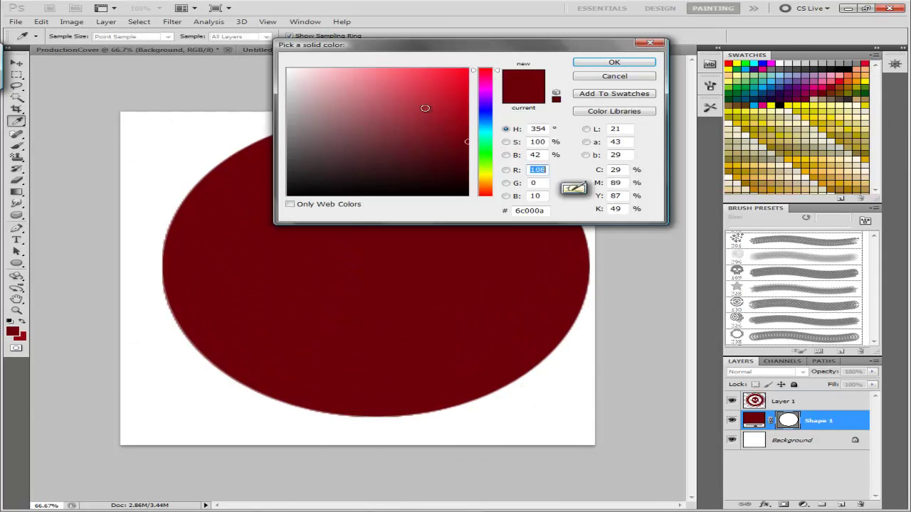
{"action": "type", "text": "0"}
{"action": "key", "text": "Return"}
- On Layer 1, reshape the skull's round eyes into angry slants with a small hard round brush in Normal mode, using the sampled dark red
{"action": "left_click", "coordinate": [805, 405]}
{"action": "key", "text": "b"}
{"action": "left_click", "coordinate": [73, 35]}
{"action": "left_click_drag", "start_coordinate": [316, 221], "coordinate": [316, 156]}
{"action": "double_click", "coordinate": [234, 102]}
{"action": "left_click", "coordinate": [216, 36]}
{"action": "left_click", "coordinate": [160, 45]}
{"action": "left_click", "coordinate": [302, 157], "text": "alt"}
{"action": "key", "text": "bracketleft"}
{"action": "key", "text": "bracketleft"}
{"action": "key", "text": "bracketleft"}
{"action": "key", "text": "bracketleft"}
{"action": "key", "text": "bracketleft"}
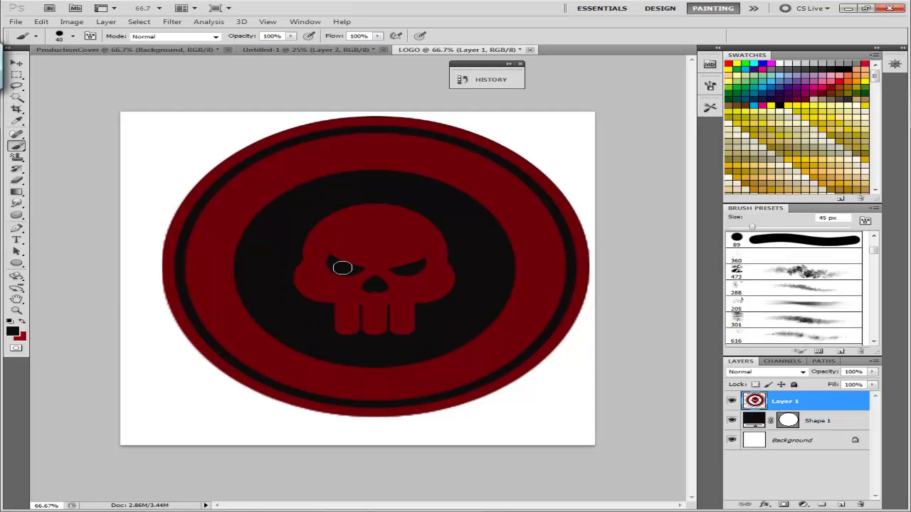
- Choose the paint-drip brush in Color Burn mode, enlarge it to 700 px, switch to white and try stamping it over the skull
{"action": "left_click", "coordinate": [73, 36]}
{"action": "double_click", "coordinate": [212, 268]}
{"action": "left_click", "coordinate": [403, 245], "text": "alt"}
{"action": "left_click", "coordinate": [215, 37]}
{"action": "left_click", "coordinate": [176, 102]}
{"action": "key", "text": "bracketright"}
{"action": "key", "text": "bracketright"}
{"action": "key", "text": "bracketright"}
{"action": "left_click", "coordinate": [409, 277]}
{"action": "key", "text": "ctrl+z"}
{"action": "left_click", "coordinate": [779, 63]}
{"action": "left_click", "coordinate": [418, 246]}
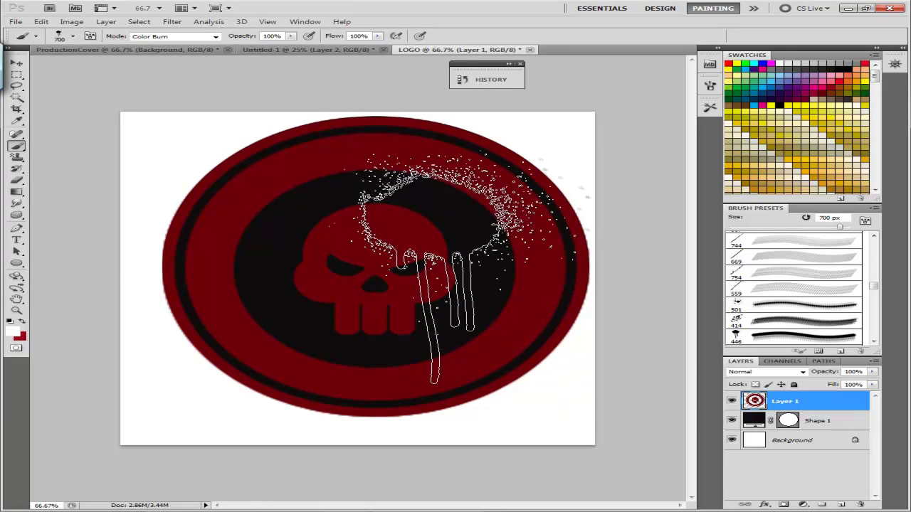
{"action": "key", "text": "ctrl+z"}
- Add a new layer and stamp white paint drips of decreasing size over the skull's forehead and eye at 41% opacity
{"action": "left_click", "coordinate": [840, 504]}
{"action": "left_click", "coordinate": [420, 277]}
{"action": "key", "text": "ctrl+z"}
{"action": "left_click_drag", "start_coordinate": [291, 35], "coordinate": [254, 50]}
{"action": "key", "text": "bracketleft"}
{"action": "key", "text": "bracketleft"}
{"action": "left_click", "coordinate": [419, 272]}
{"action": "key", "text": "bracketleft"}
{"action": "left_click", "coordinate": [416, 259]}
{"action": "key", "text": "bracketleft"}
{"action": "key", "text": "bracketleft"}
{"action": "left_click", "coordinate": [404, 241]}
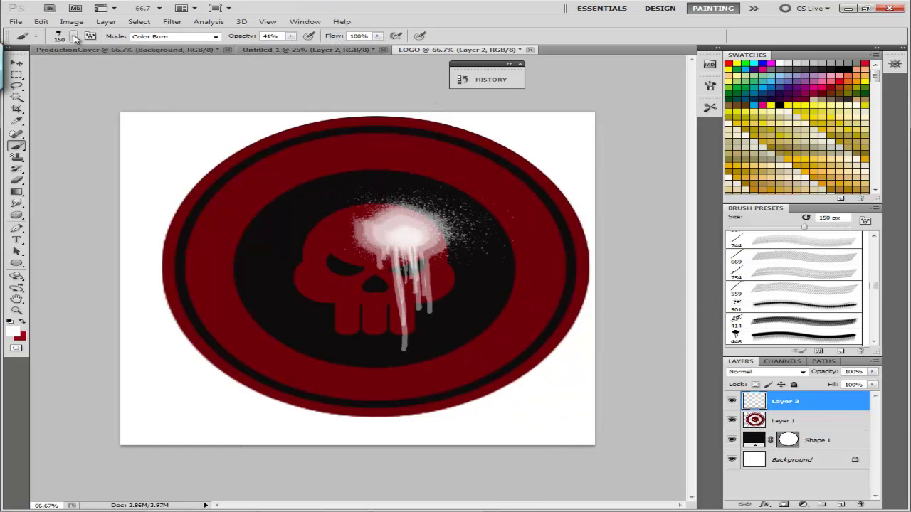
{"action": "left_click", "coordinate": [765, 442]}
{"action": "key", "text": "w"}
{"action": "left_click", "coordinate": [375, 210]}
{"action": "left_click", "coordinate": [417, 195]}
{"action": "left_click", "coordinate": [782, 405]}
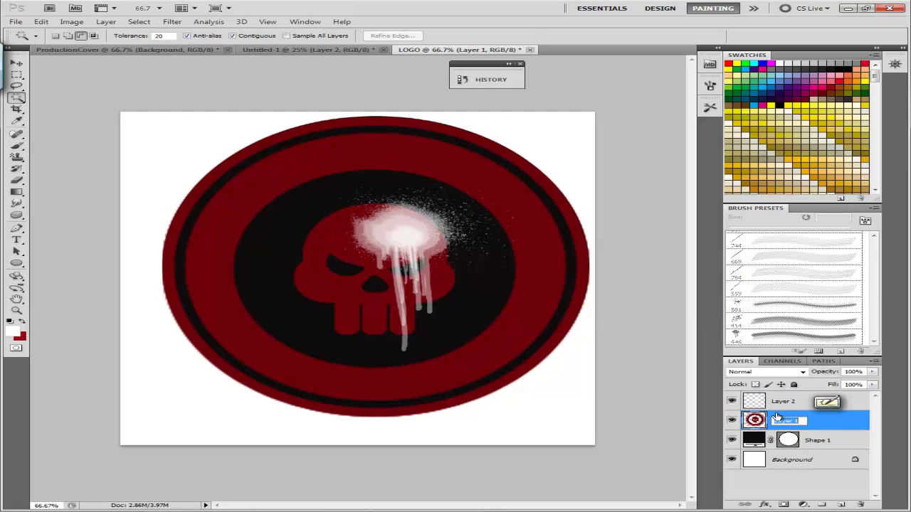
- Apply an inner Bevel and Emboss to Layer 1 with 93% depth and a 27 px size
{"action": "double_click", "coordinate": [780, 422]}
{"action": "left_click", "coordinate": [534, 173]}
{"action": "left_click_drag", "start_coordinate": [635, 146], "coordinate": [677, 146]}
{"action": "left_click_drag", "start_coordinate": [631, 165], "coordinate": [641, 167]}
{"action": "left_click_drag", "start_coordinate": [642, 92], "coordinate": [704, 59]}
{"action": "key", "text": "Tab"}
{"action": "left_click", "coordinate": [530, 154]}
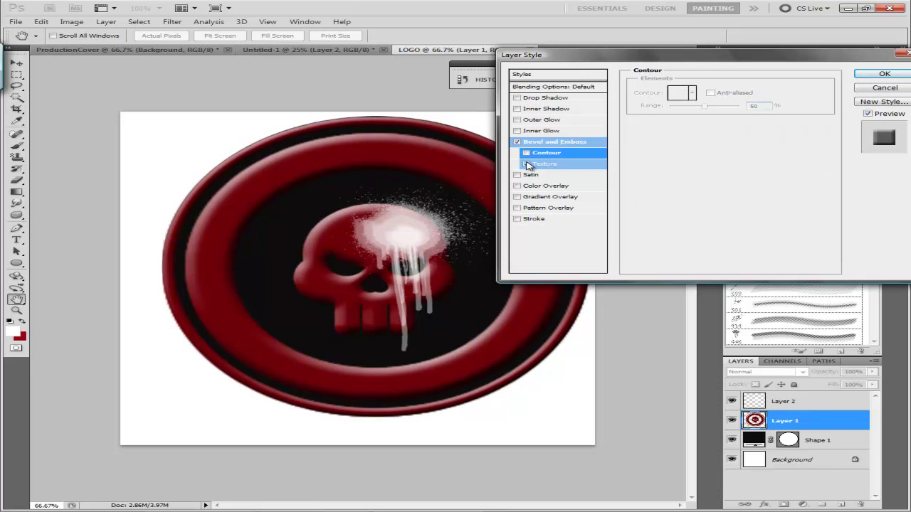
{"action": "left_click", "coordinate": [555, 142]}
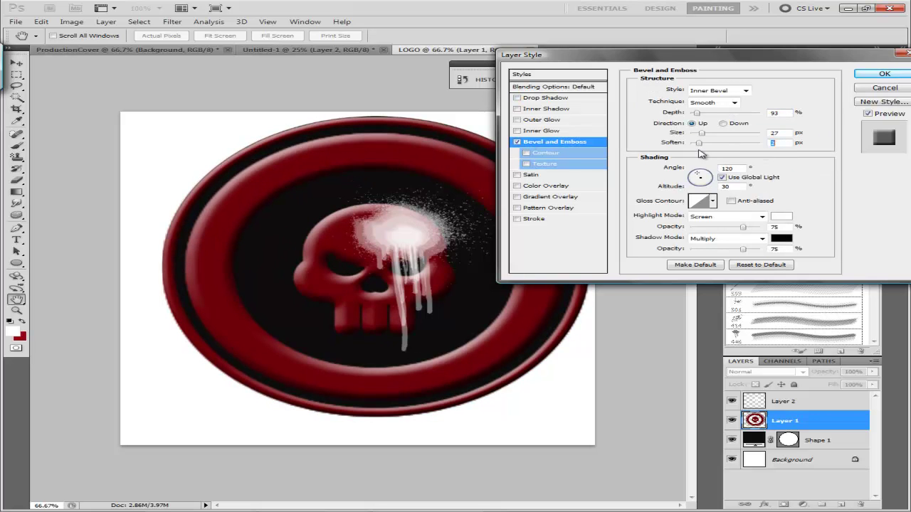
- Add a Gradient Overlay to Layer 1 that darkens the skull and ring towards the bottom
{"action": "left_click", "coordinate": [527, 197]}
{"action": "left_click", "coordinate": [765, 112]}
{"action": "left_click", "coordinate": [655, 130]}
{"action": "left_click", "coordinate": [720, 111]}
{"action": "double_click", "coordinate": [629, 207]}
{"action": "left_click_drag", "start_coordinate": [459, 186], "coordinate": [476, 209]}
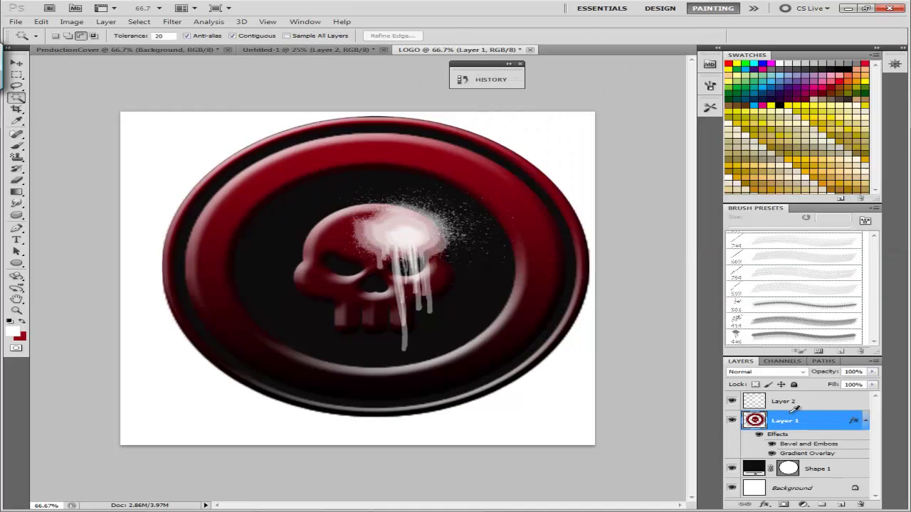
- Rasterize the Shape 1 ellipse and give it a light-to-dark Gradient Overlay with an inner Bevel and Emboss
{"action": "right_click", "coordinate": [826, 473]}
{"action": "left_click", "coordinate": [818, 469]}
{"action": "double_click", "coordinate": [818, 469]}
{"action": "left_click", "coordinate": [517, 197]}
{"action": "left_click", "coordinate": [552, 142]}
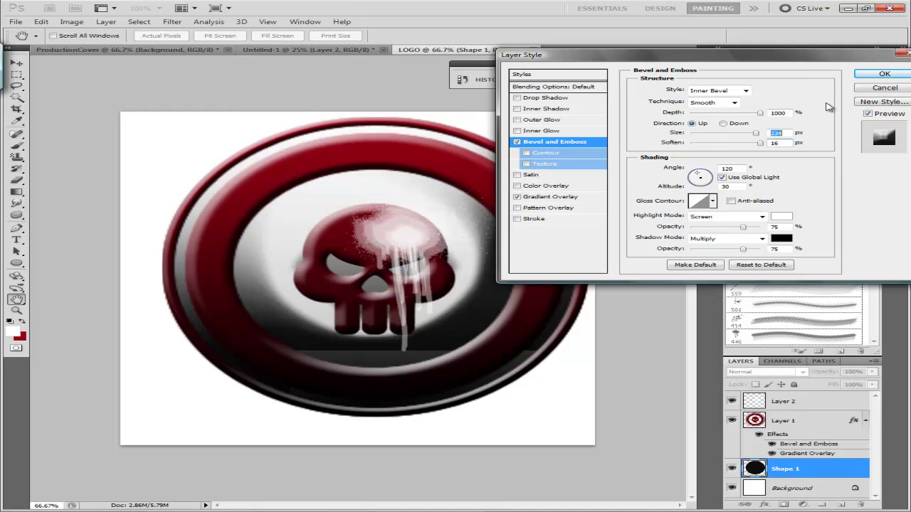
{"action": "left_click", "coordinate": [884, 73]}
{"action": "left_click", "coordinate": [268, 21]}
{"action": "mouse_move", "coordinate": [172, 21]}
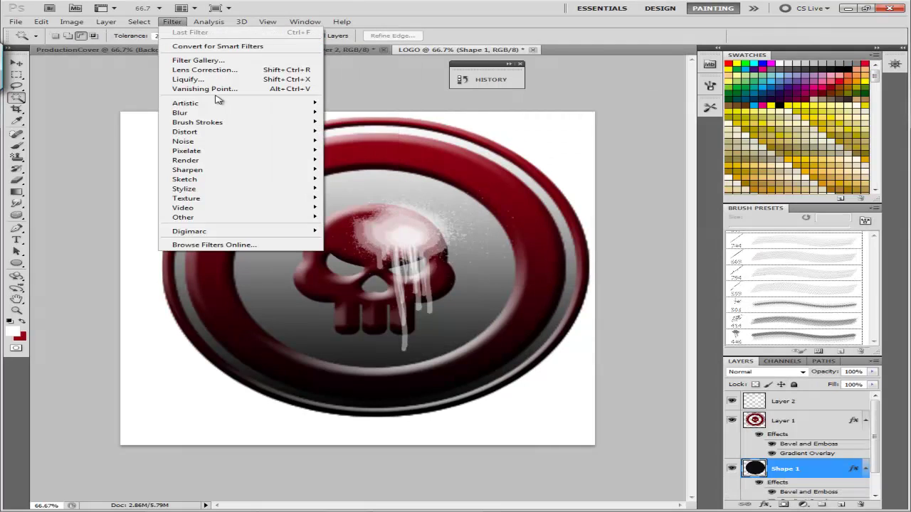
{"action": "left_click", "coordinate": [641, 189]}
- Add a Drop Shadow to the white paint drips on Layer 2 and hide that layer
{"action": "double_click", "coordinate": [788, 396]}
{"action": "left_click", "coordinate": [517, 98]}
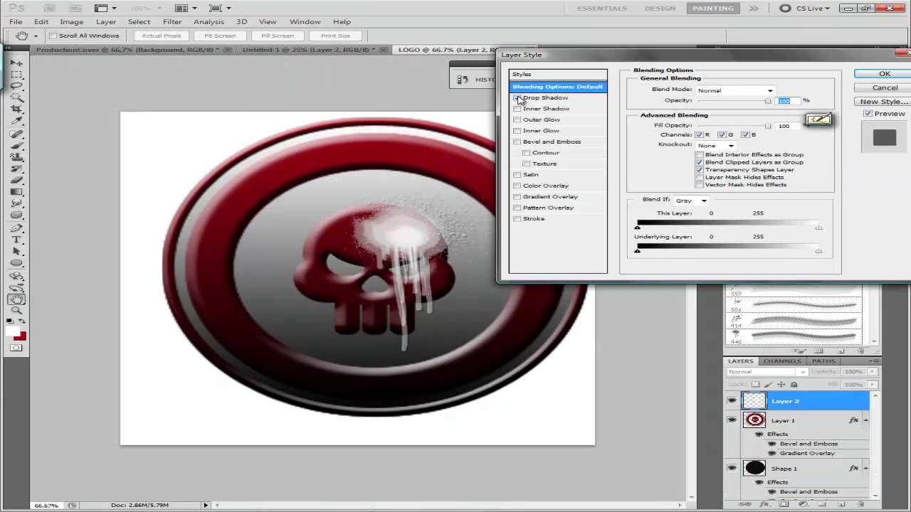
{"action": "left_click", "coordinate": [884, 73]}
{"action": "left_click", "coordinate": [731, 402]}
- Choose the 810 shard brush, set its opacity to 100% and stamp a large burst of shards centred on the skull in Layer 1
{"action": "left_click_drag", "start_coordinate": [875, 423], "coordinate": [856, 473]}
{"action": "left_click", "coordinate": [788, 396]}
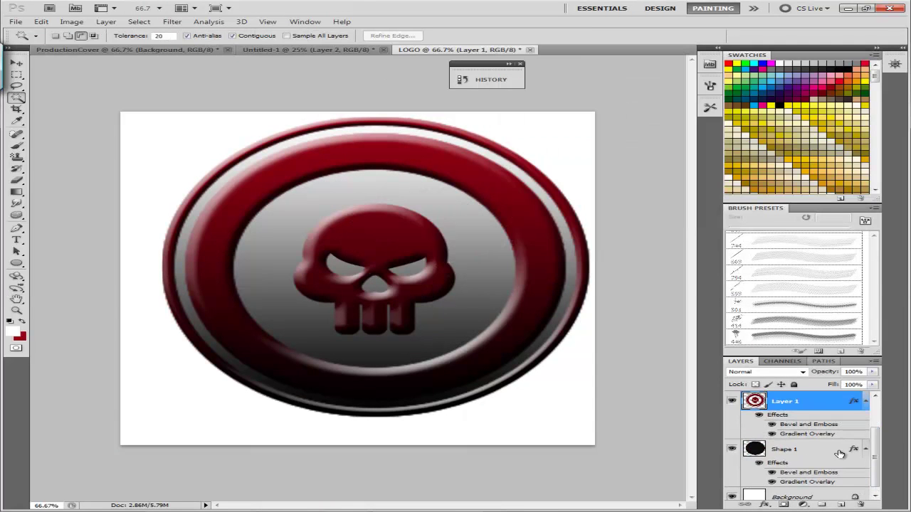
{"action": "left_click", "coordinate": [15, 145]}
{"action": "left_click", "coordinate": [73, 35]}
{"action": "double_click", "coordinate": [211, 266]}
{"action": "left_click", "coordinate": [367, 286]}
{"action": "key", "text": "ctrl+z"}
{"action": "left_click_drag", "start_coordinate": [291, 36], "coordinate": [380, 43]}
{"action": "left_click", "coordinate": [374, 272]}
- Shrink the shard brush to about 300 px and stamp smaller shards around the ring and inside it
{"action": "key", "text": "bracketleft"}
{"action": "key", "text": "bracketleft"}
{"action": "key", "text": "bracketleft"}
{"action": "key", "text": "bracketleft"}
{"action": "key", "text": "bracketleft"}
{"action": "key", "text": "bracketleft"}
{"action": "key", "text": "bracketleft"}
{"action": "left_click", "coordinate": [295, 210]}
{"action": "left_click", "coordinate": [483, 282]}
{"action": "left_click", "coordinate": [420, 370]}
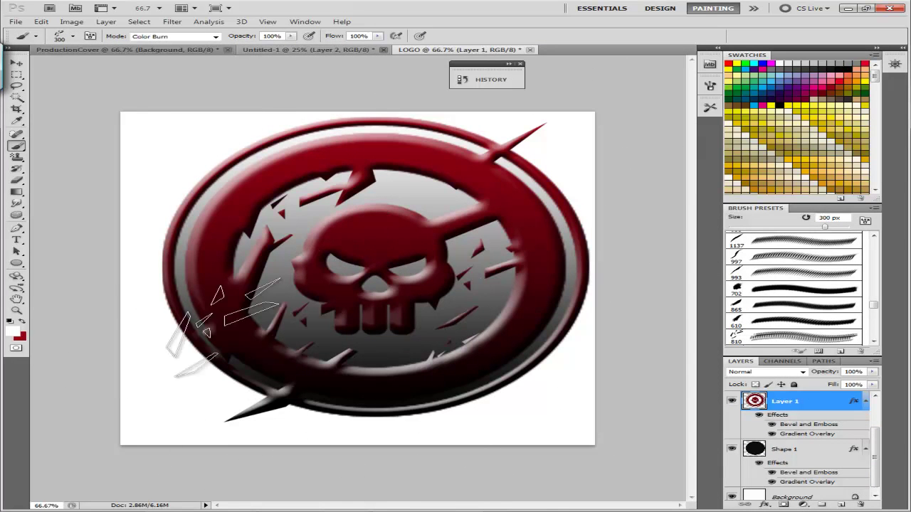
{"action": "left_click", "coordinate": [318, 317]}
{"action": "left_click", "coordinate": [509, 203]}
{"action": "left_click", "coordinate": [215, 197]}
{"action": "left_click", "coordinate": [230, 161]}
{"action": "key", "text": "bracketright"}
{"action": "left_click", "coordinate": [493, 389]}
- Choose the 1248 streak brush and stamp sharp streaks across the ring's lower-left edge and upper part, enlarging the brush to 250 px
{"action": "left_click", "coordinate": [74, 35]}
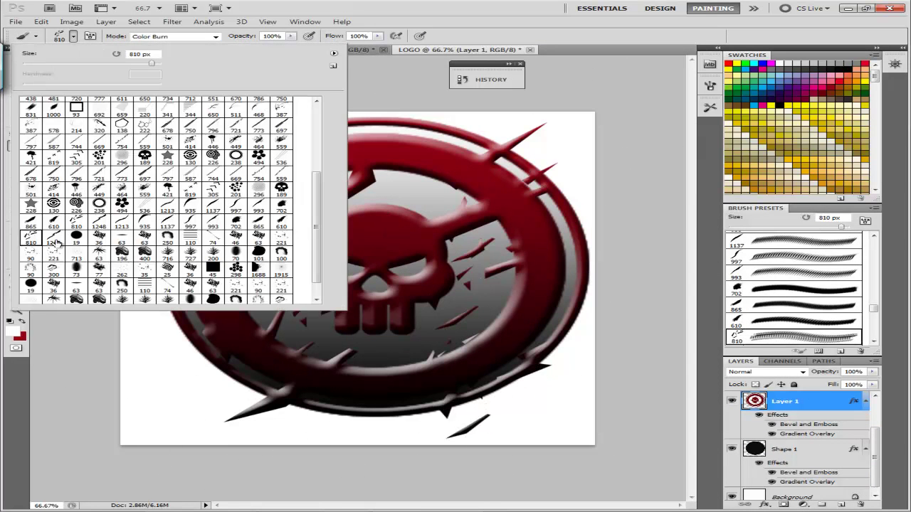
{"action": "double_click", "coordinate": [31, 242]}
{"action": "left_click", "coordinate": [210, 370]}
{"action": "key", "text": "bracketright"}
{"action": "key", "text": "bracketright"}
{"action": "key", "text": "bracketright"}
{"action": "key", "text": "bracketright"}
{"action": "left_click", "coordinate": [441, 156]}
- Choose the spiky scratch brush, enlarge it to 400 px and stamp scratches across the ring and skull on Layer 1
{"action": "left_click", "coordinate": [73, 36]}
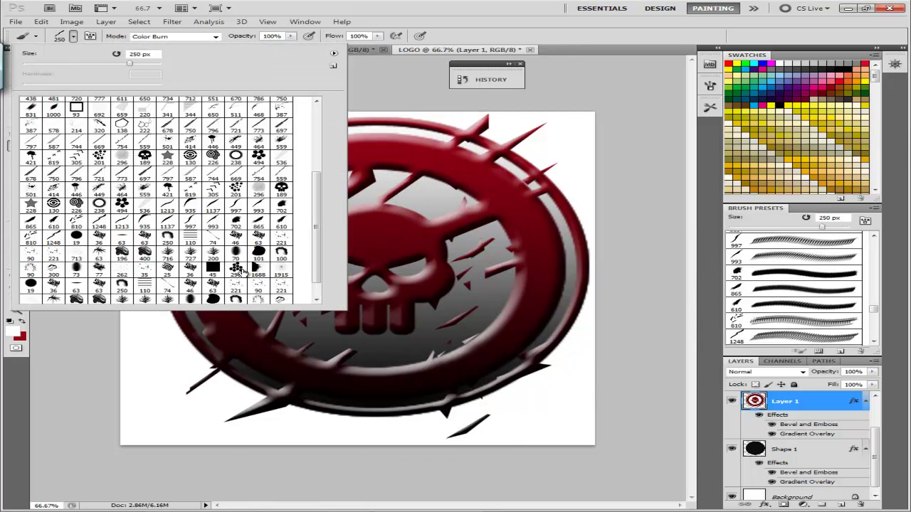
{"action": "left_click", "coordinate": [259, 274]}
{"action": "double_click", "coordinate": [98, 262]}
{"action": "key", "text": "bracketright"}
{"action": "key", "text": "bracketright"}
{"action": "key", "text": "bracketright"}
{"action": "key", "text": "bracketright"}
{"action": "key", "text": "bracketright"}
{"action": "key", "text": "bracketright"}
{"action": "key", "text": "bracketright"}
{"action": "key", "text": "bracketright"}
{"action": "key", "text": "bracketright"}
{"action": "key", "text": "bracketright"}
{"action": "key", "text": "bracketright"}
{"action": "left_click", "coordinate": [259, 265]}
{"action": "left_click", "coordinate": [435, 226]}
- Select the Shape 1 layer, set the foreground colour to black and undo the last scratch stamp
{"action": "left_click", "coordinate": [773, 448]}
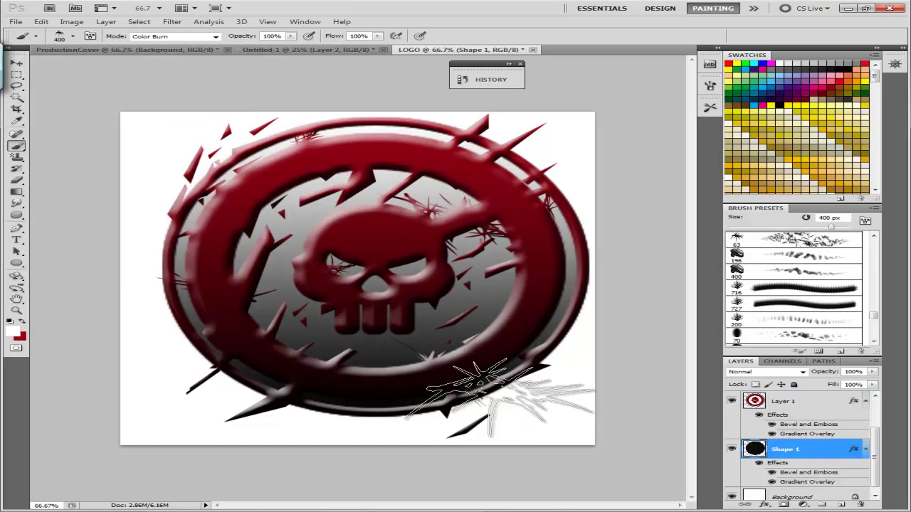
{"action": "left_click", "coordinate": [779, 105]}
{"action": "key", "text": "ctrl+z"}
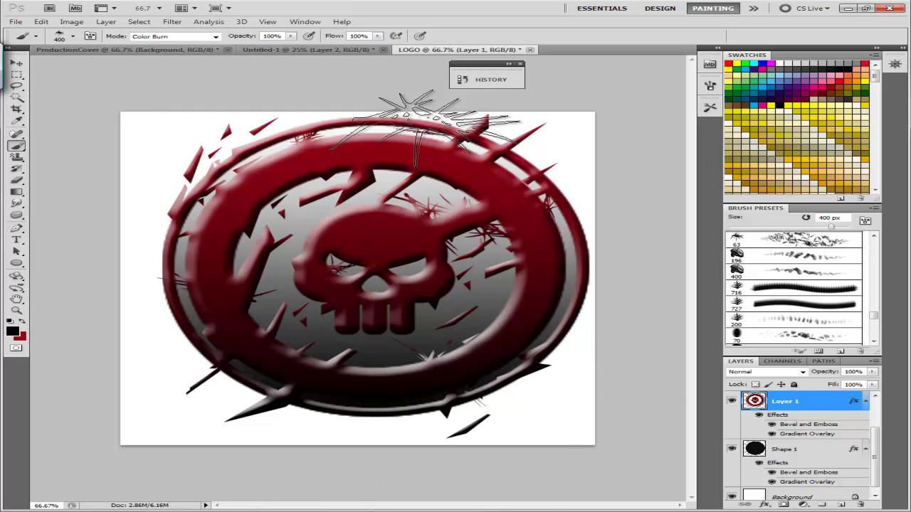